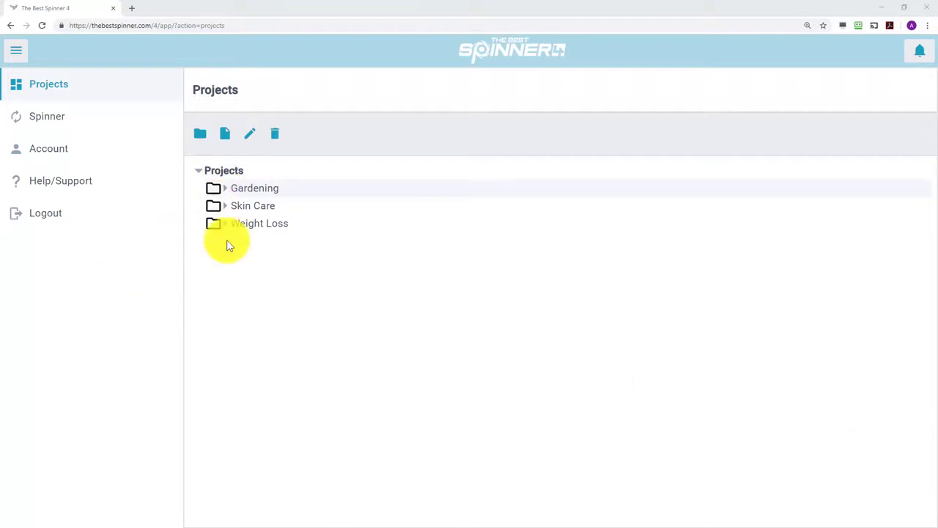
- Create a new project named "Sample Project" in the projects list
left_click(225, 189)
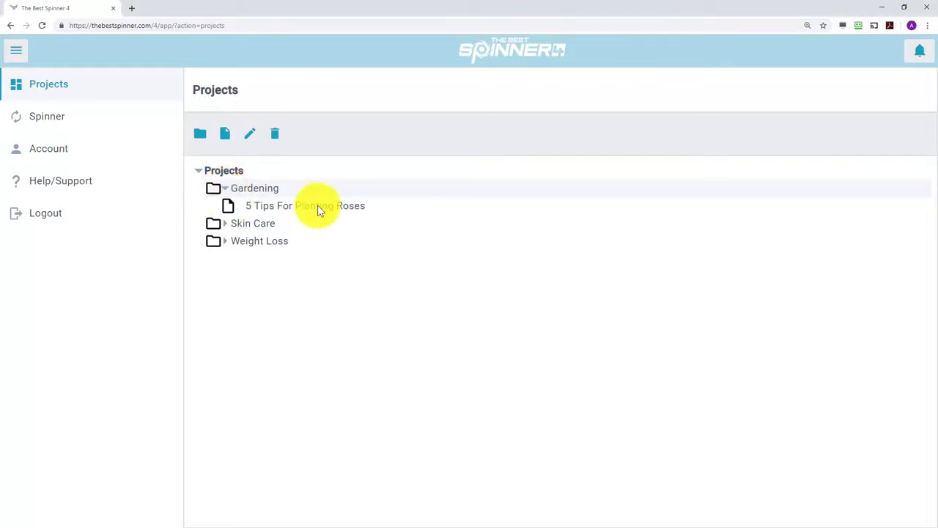
left_click(202, 137)
left_click(242, 228)
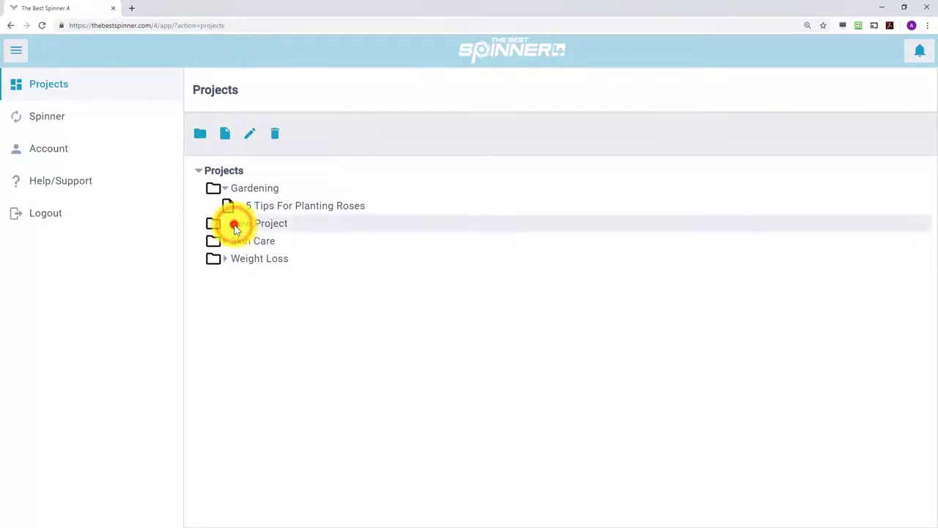
double_click(236, 227)
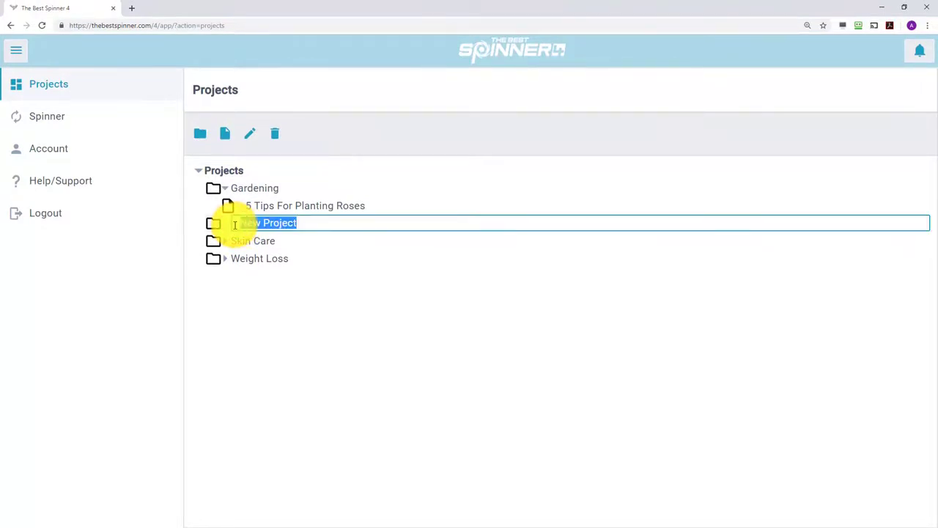
type("Sample Pro")
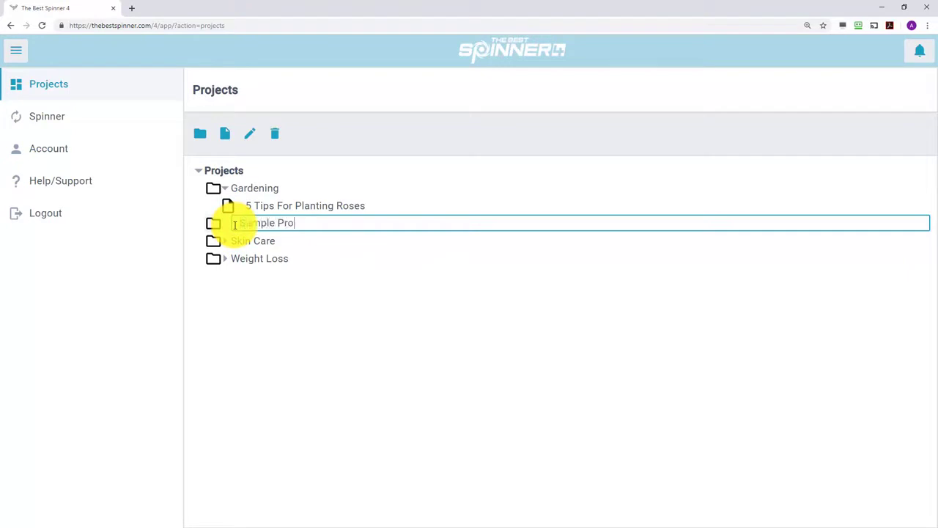
type("ject")
key("Return")
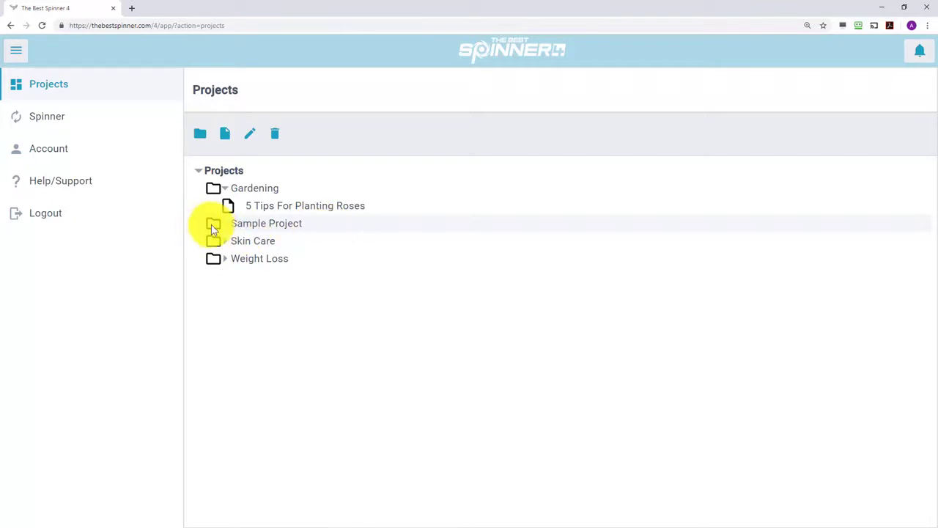
- Start a new article in Sample Project and review the PLR and Article Builder sources before returning to the User source
left_click(212, 225)
left_click(213, 241)
left_click(215, 259)
left_click(214, 225)
left_click(227, 139)
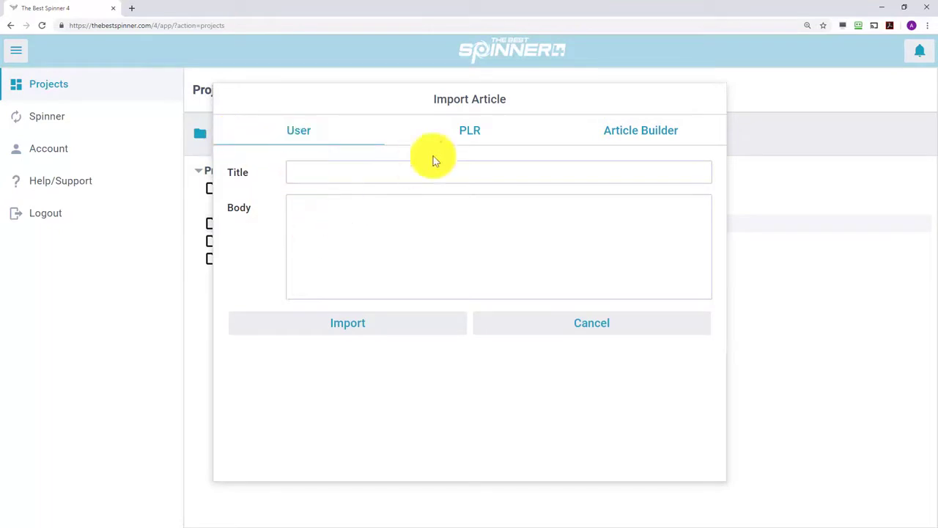
left_click(464, 137)
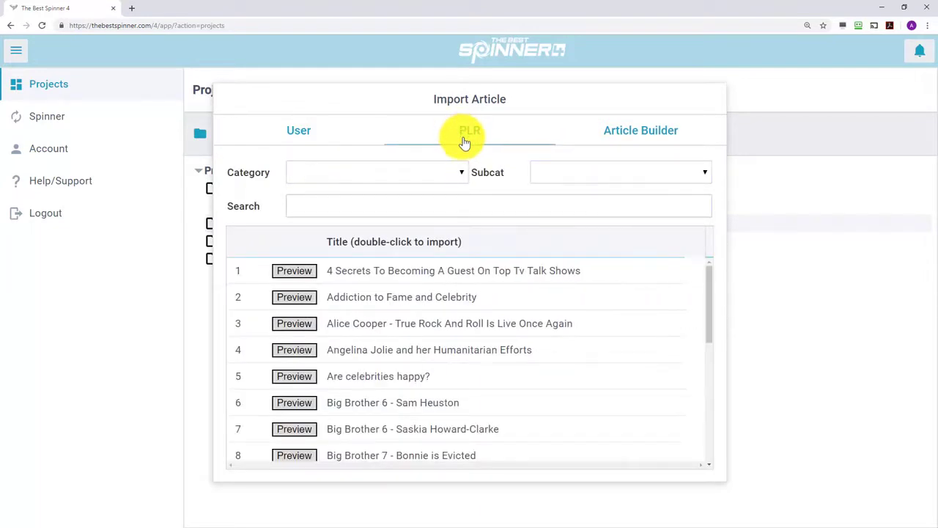
left_click(620, 130)
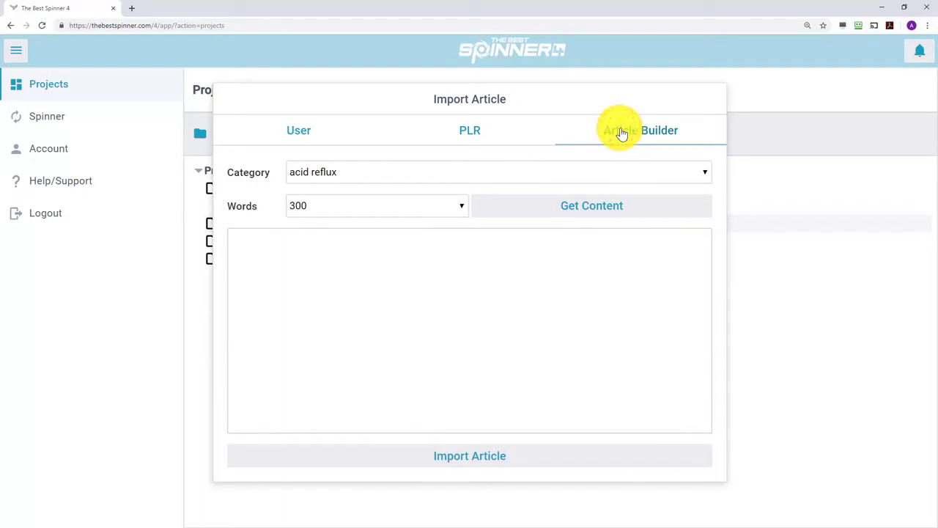
left_click(306, 135)
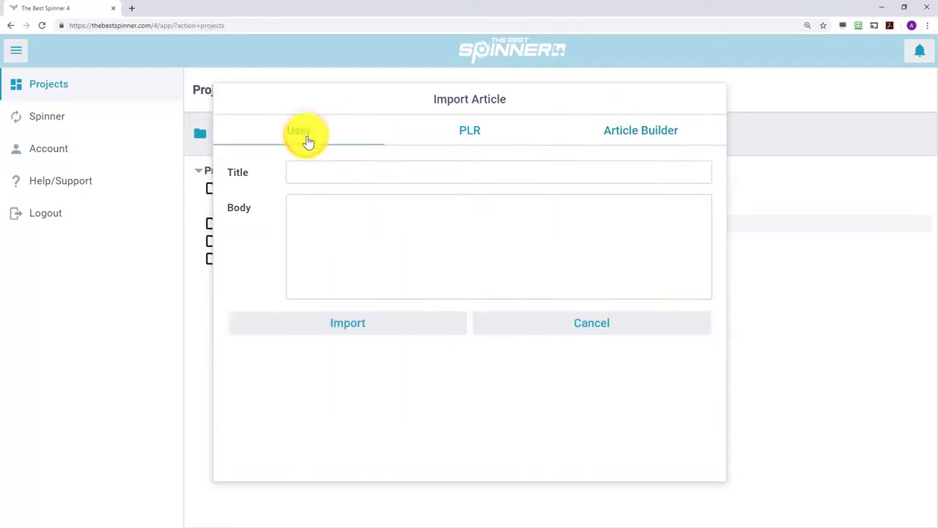
- Import the user article "How To Lose Weight" with body "If you want to lose weight, you can use several techniques to make it easier."
left_click(326, 171)
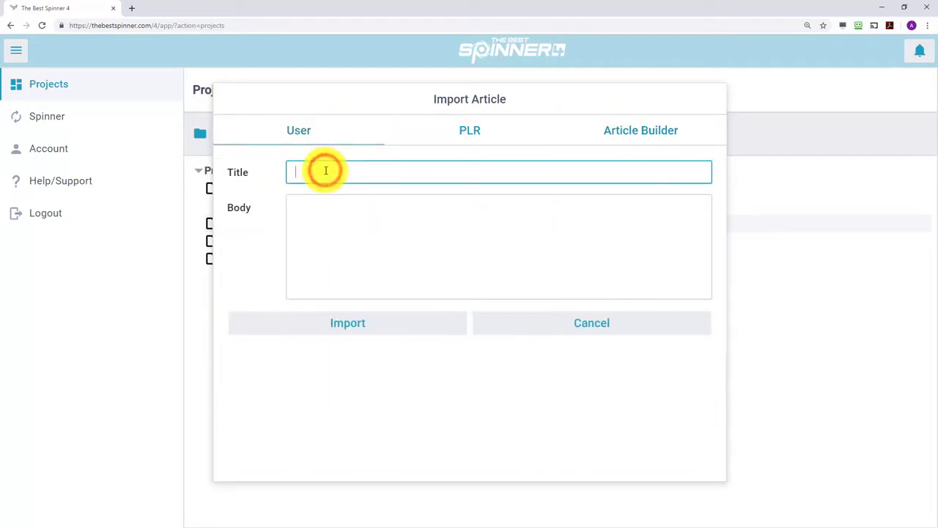
type("How To Lose Weight")
left_click(339, 233)
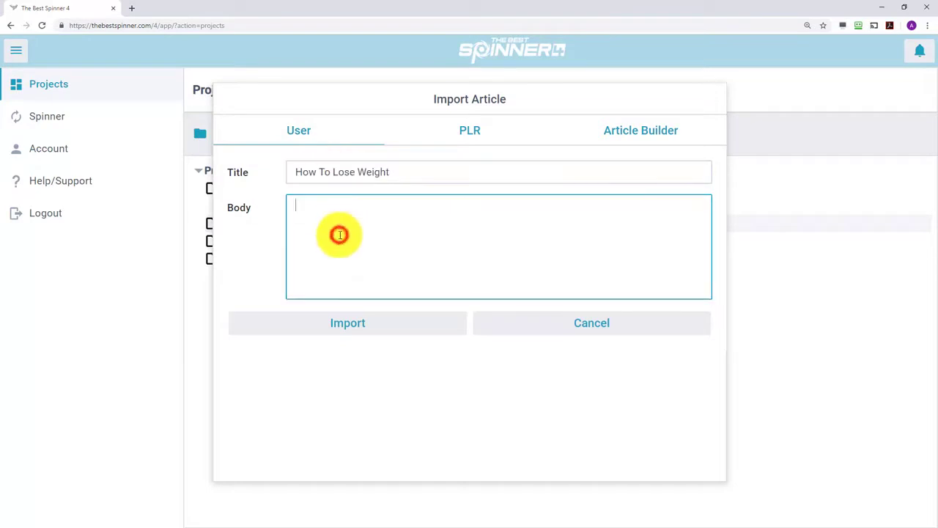
type("If you want to lose weight, you can use several techniques to make it easier.")
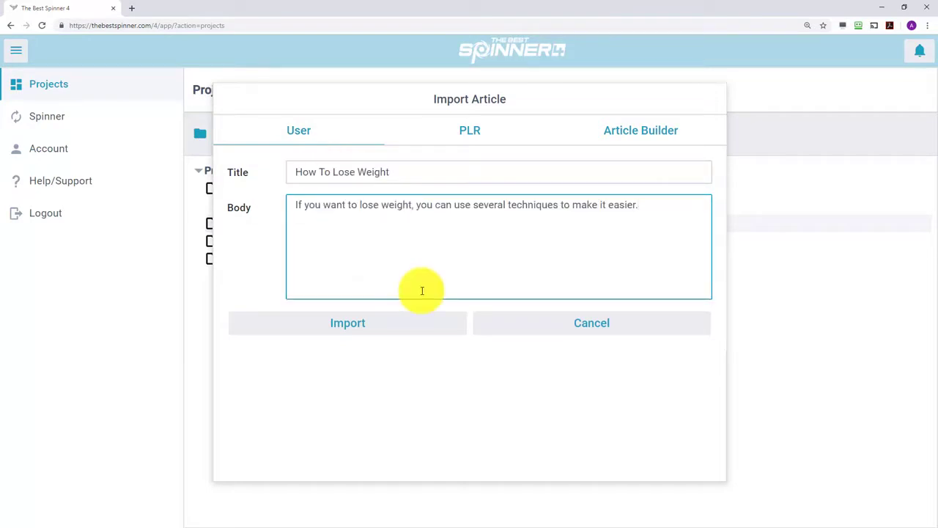
left_click(357, 327)
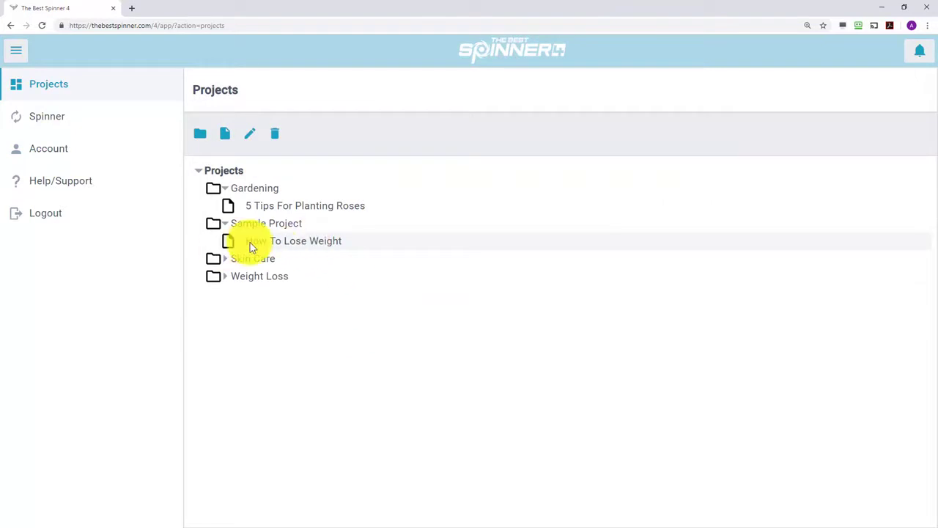
- Start another article in Sample Project and filter the PLR articles to category Health and Fitness, subcategory Weight Loss
left_click(214, 223)
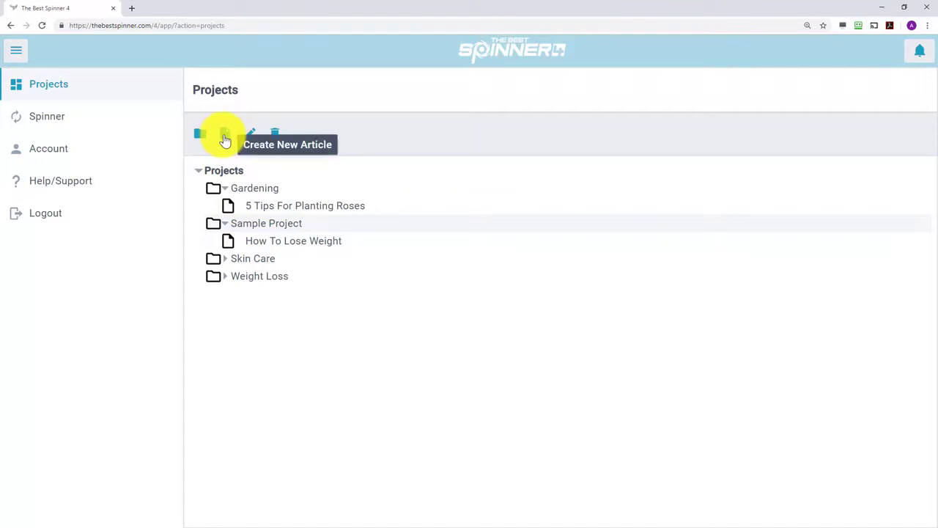
left_click(225, 139)
left_click(477, 137)
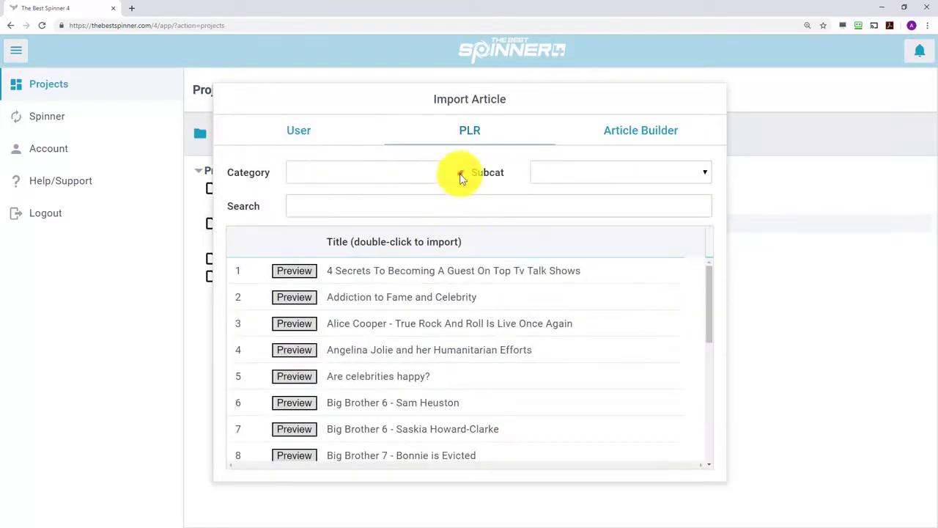
left_click(461, 174)
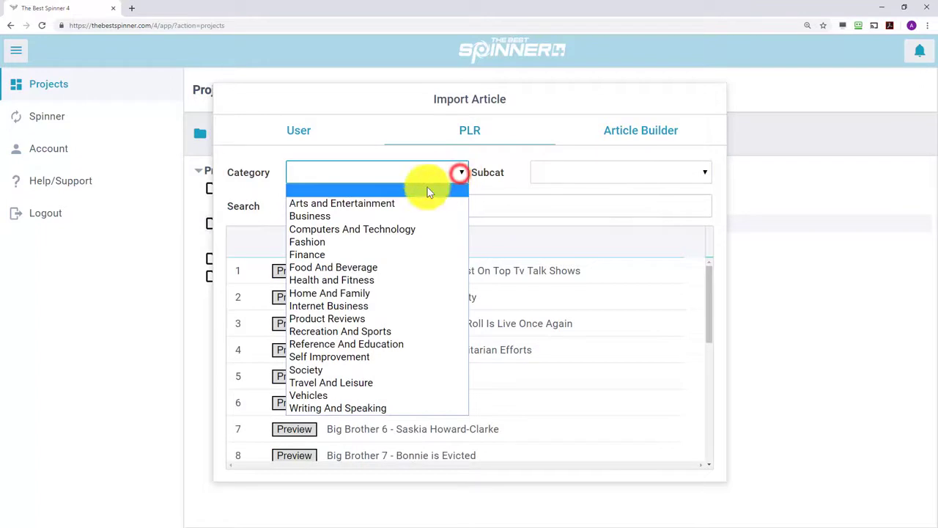
left_click(364, 280)
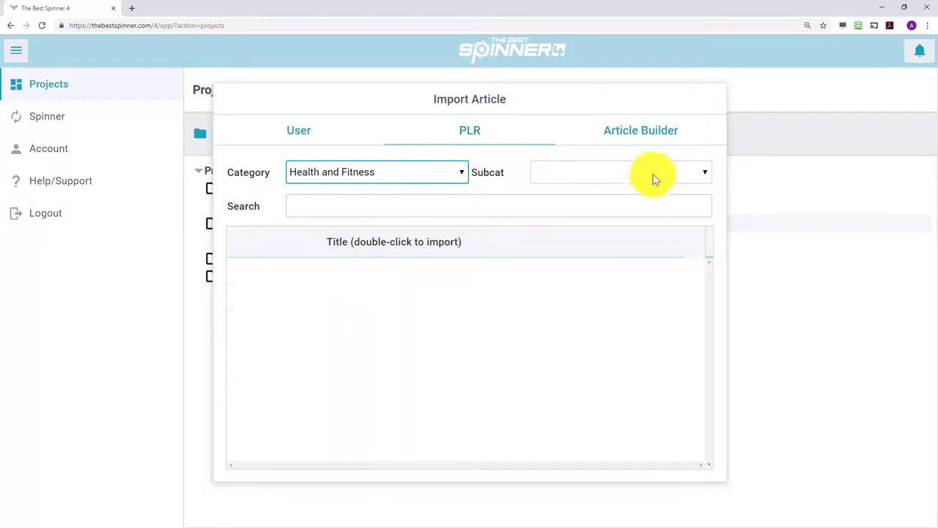
left_click(701, 173)
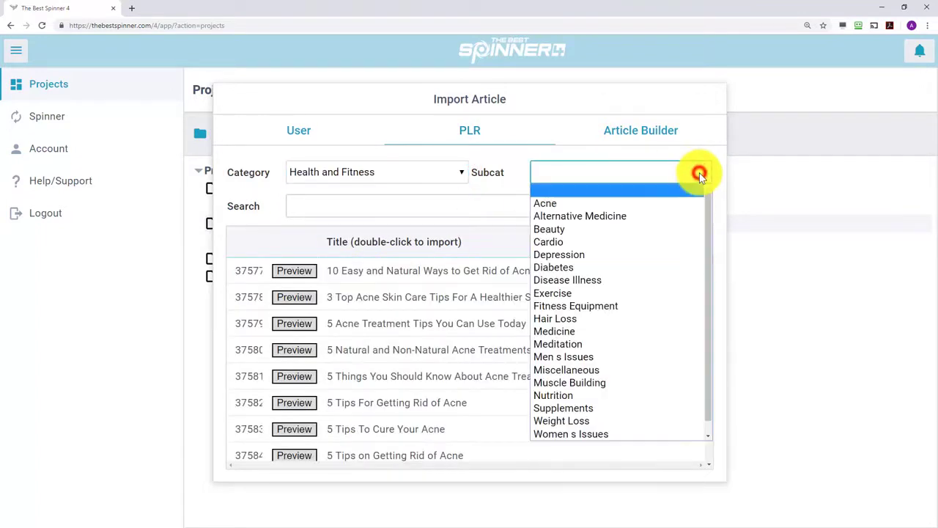
left_click(596, 421)
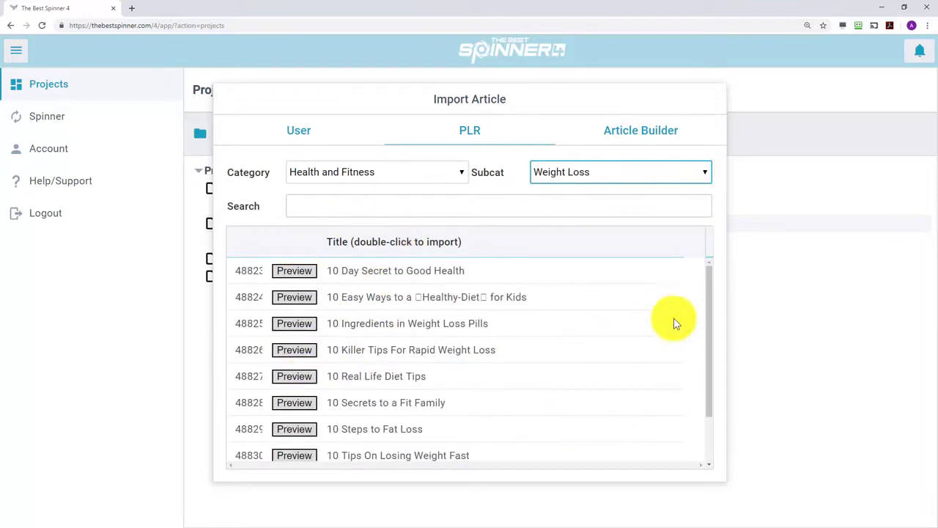
mouse_move(713, 285)
left_mouse_down()
mouse_move(709, 415)
mouse_move(708, 285)
left_mouse_up()
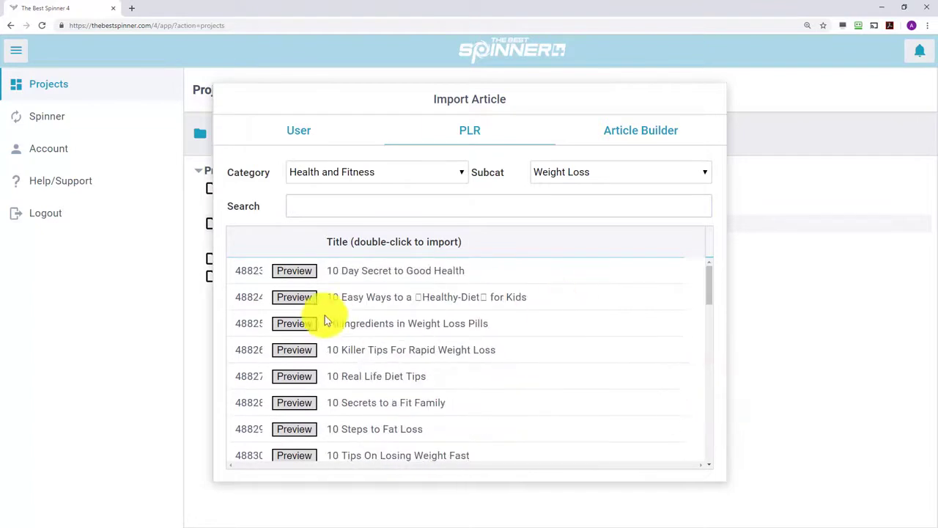
- Preview the PLR article about a healthy diet for kids, and import "10 Real Life Diet Tips" into Sample Project
left_click(290, 297)
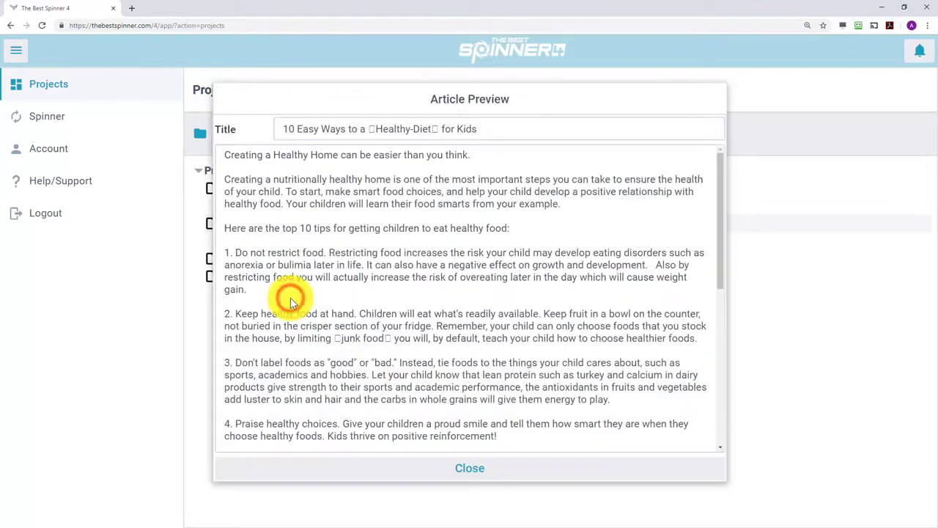
left_click(468, 470)
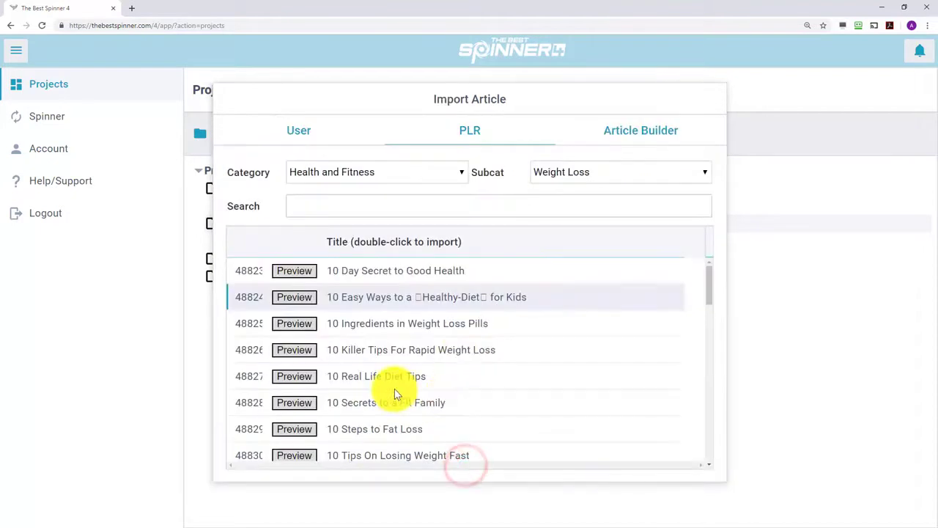
left_click(357, 381)
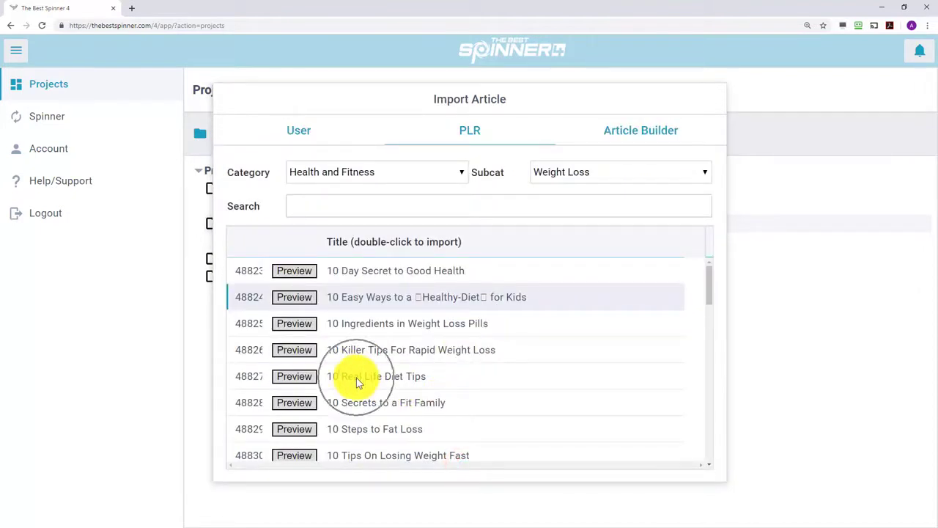
left_click(358, 381)
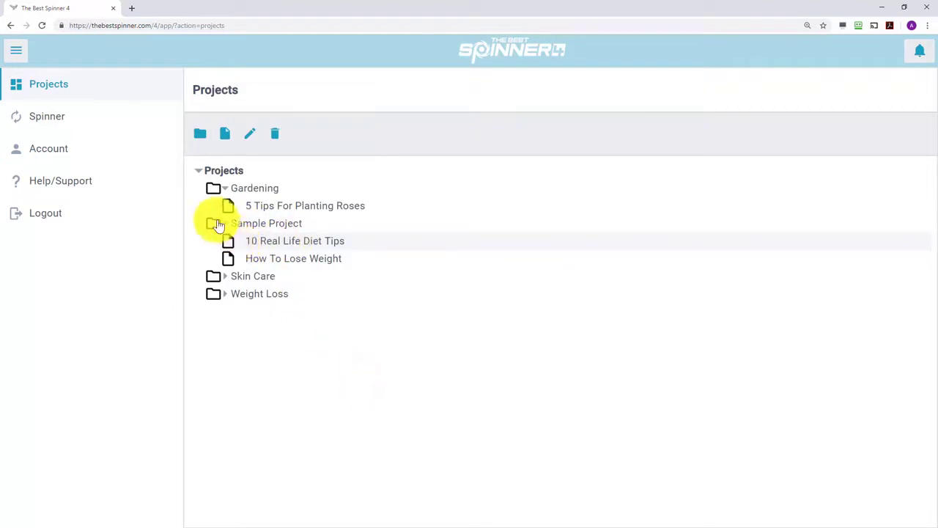
- Generate a 500-word acid reflux article with Article Builder and import it into Sample Project
left_click(258, 223)
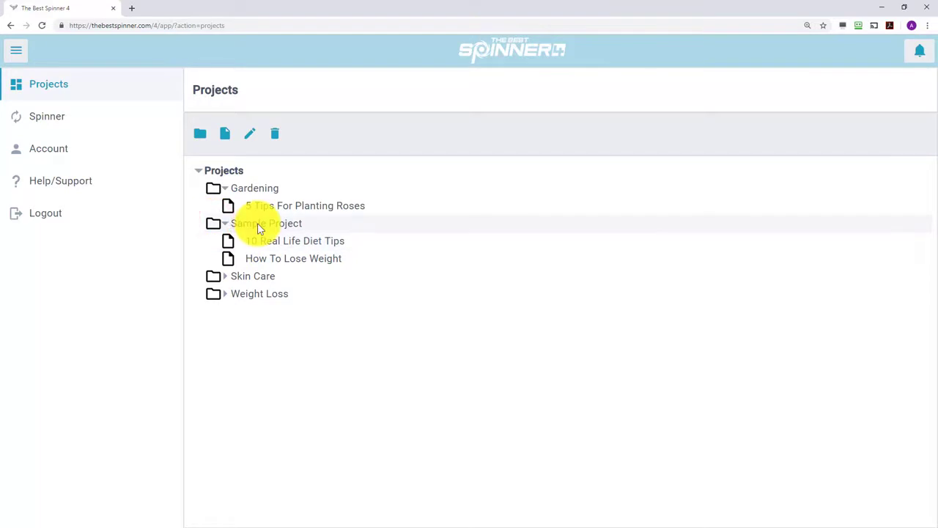
left_click(229, 135)
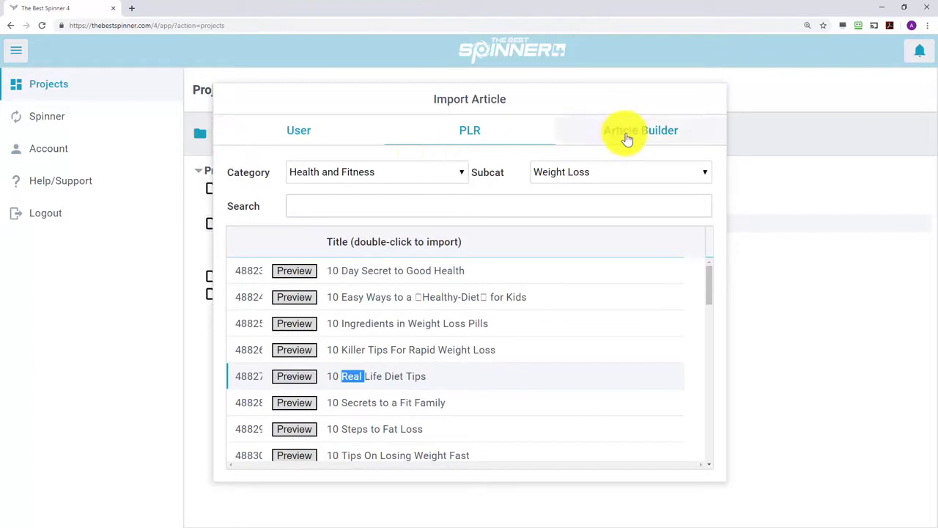
left_click(622, 136)
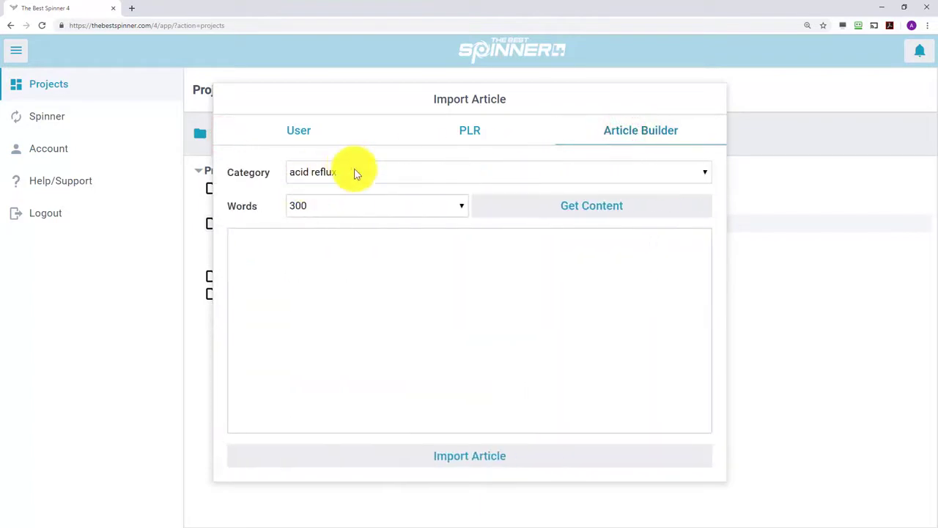
left_click(355, 171)
left_click(355, 171)
left_click(347, 206)
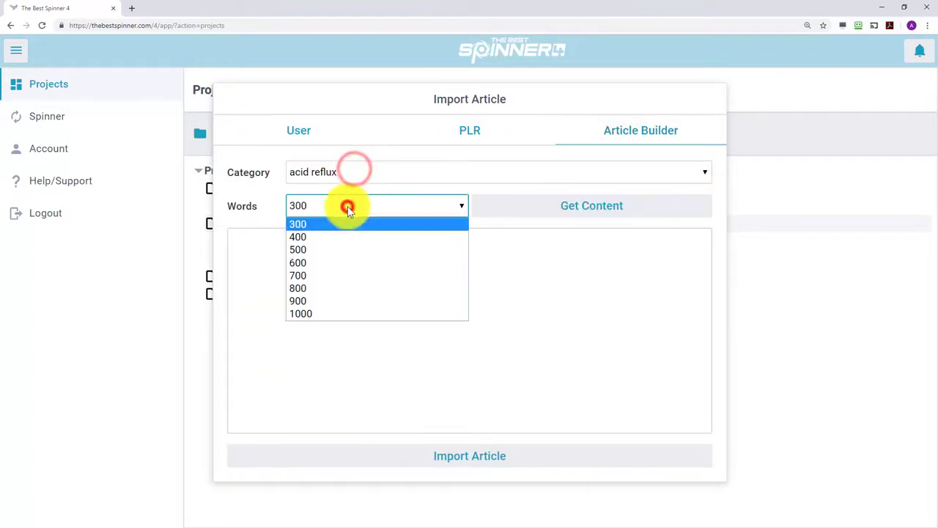
left_click(347, 254)
left_click(553, 209)
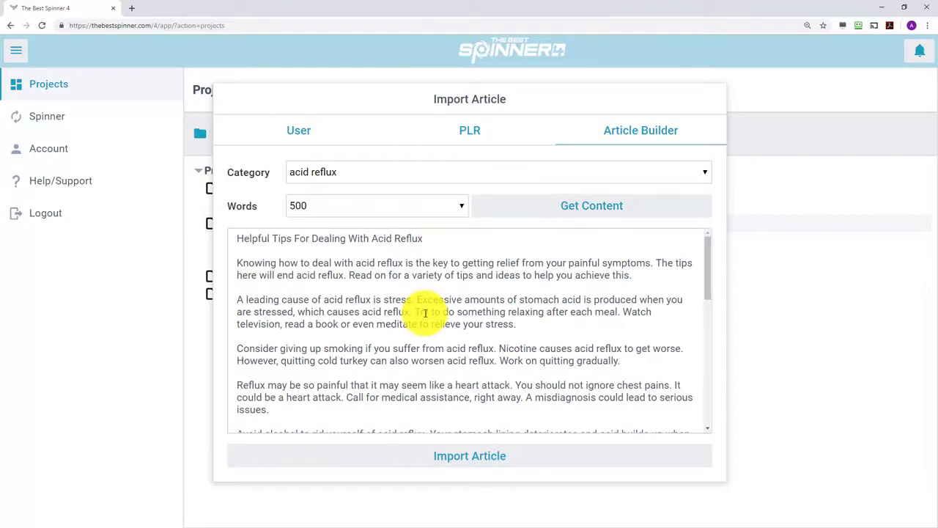
left_click(450, 459)
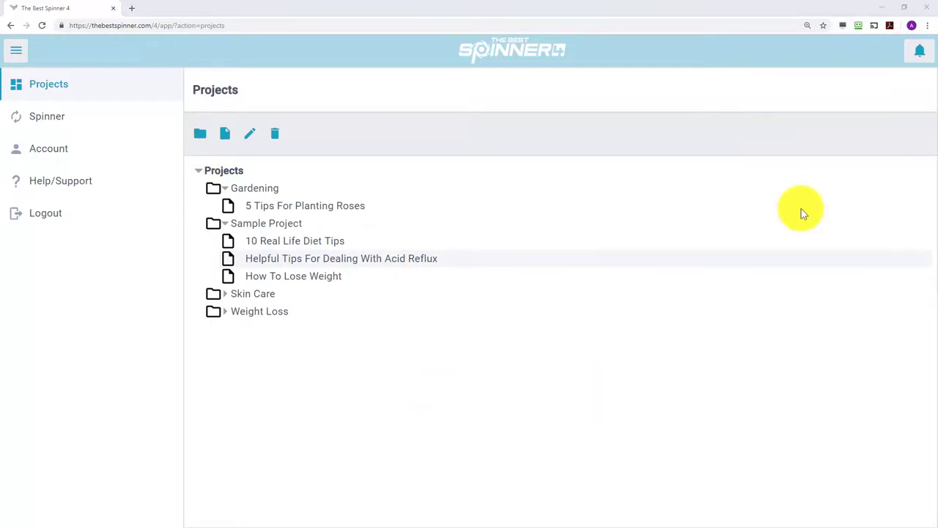
- Open the article "10 Real Life Diet Tips" for editing and bring up the content variations for its heading line
left_click(278, 245)
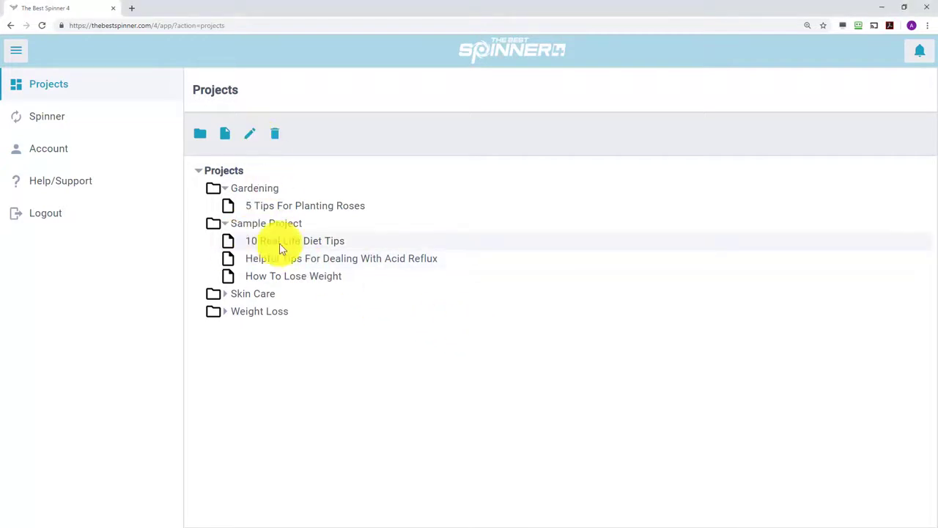
left_click(247, 139)
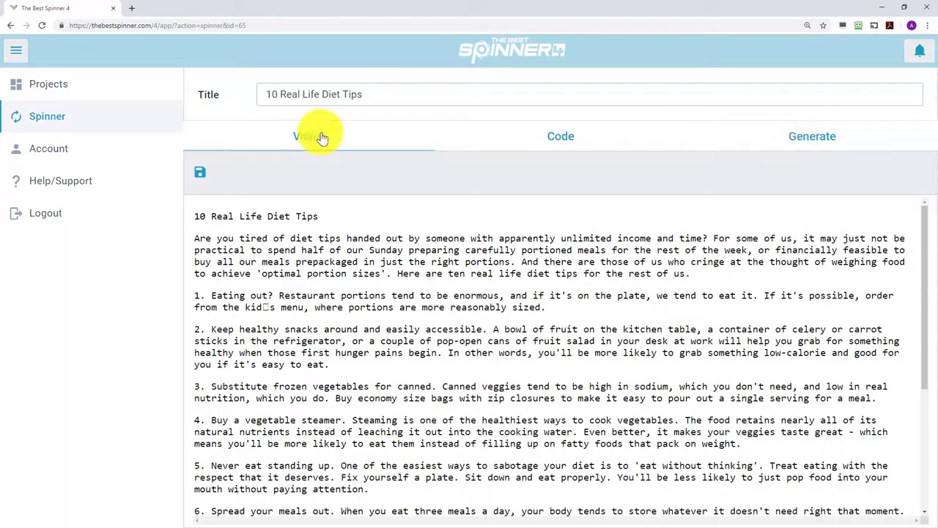
triple_click(198, 219)
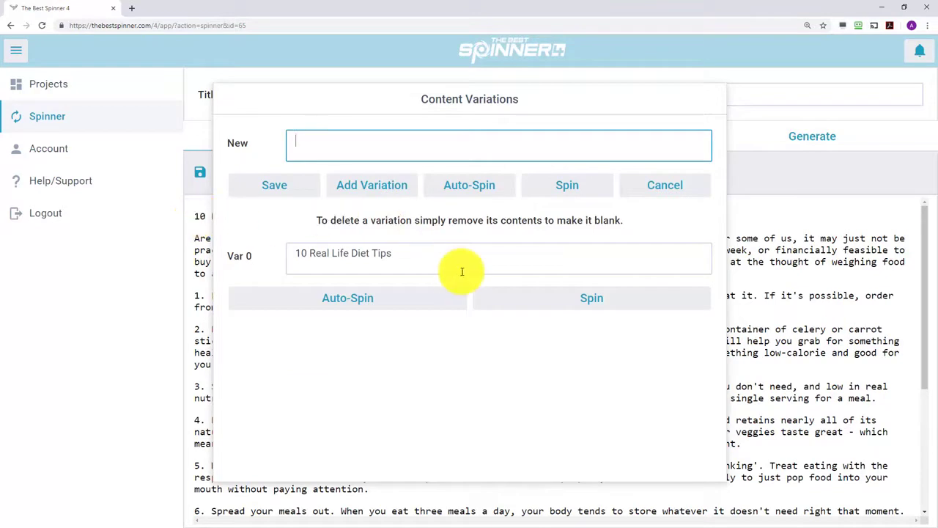
- Add "Real Life Diet Tips: 10 of the best" as a new variation of the heading line
left_click(320, 145)
left_click(295, 253)
left_click_drag(348, 253, 429, 256)
left_click(387, 138)
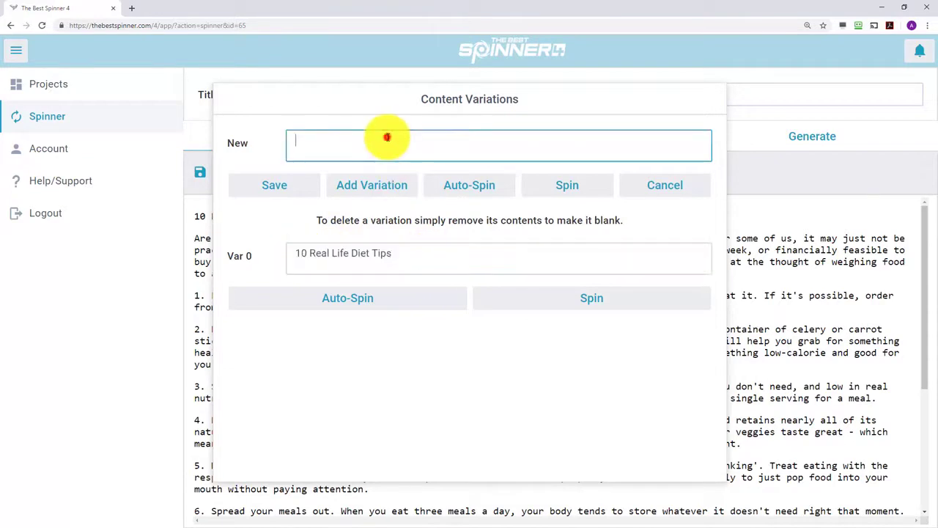
type("Real Life Diet Tips: 10 of the best")
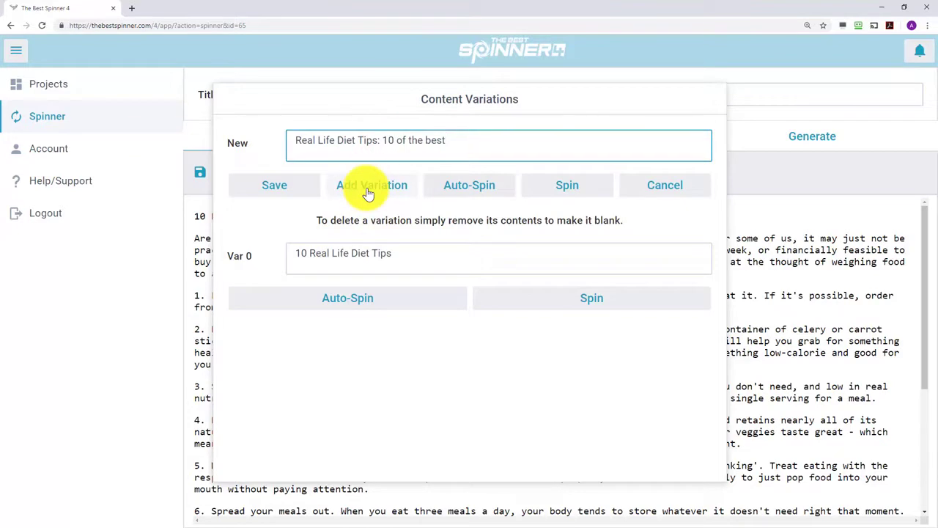
left_click(369, 192)
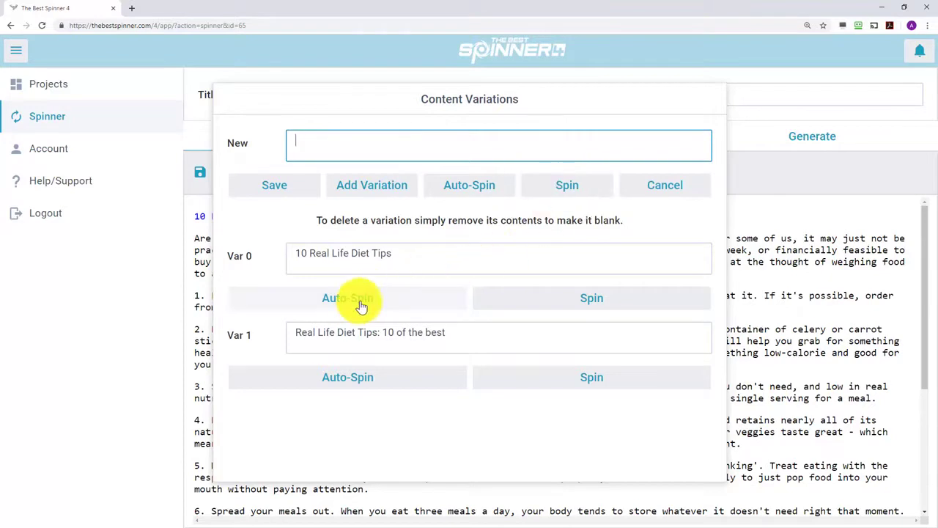
- Add an auto-spun version of "10 of the best real life diet tips" as another heading variation and save the heading's variations
left_click(588, 303)
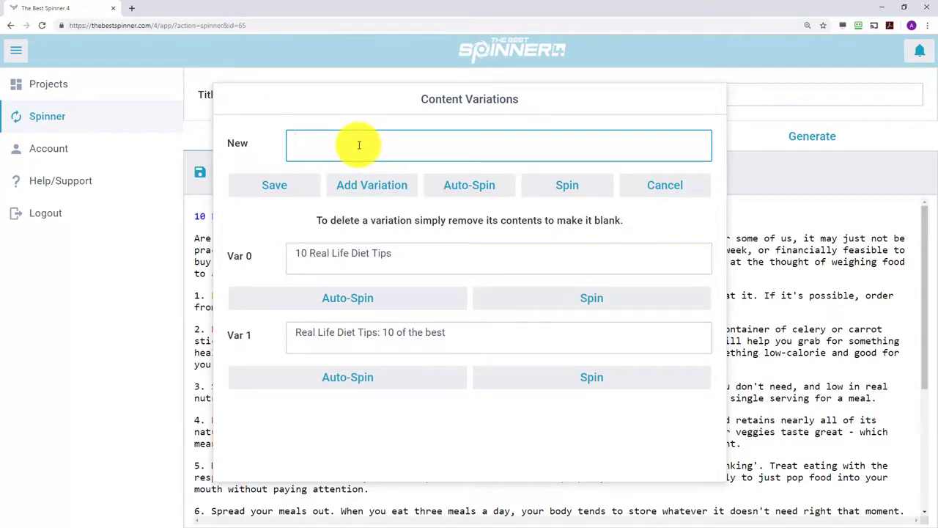
type("10 of the best real life diet tips")
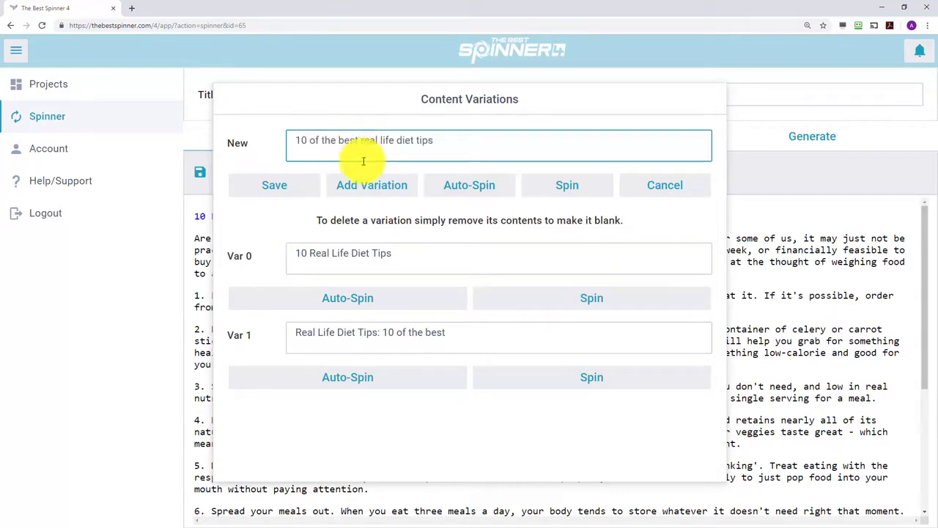
left_click(461, 189)
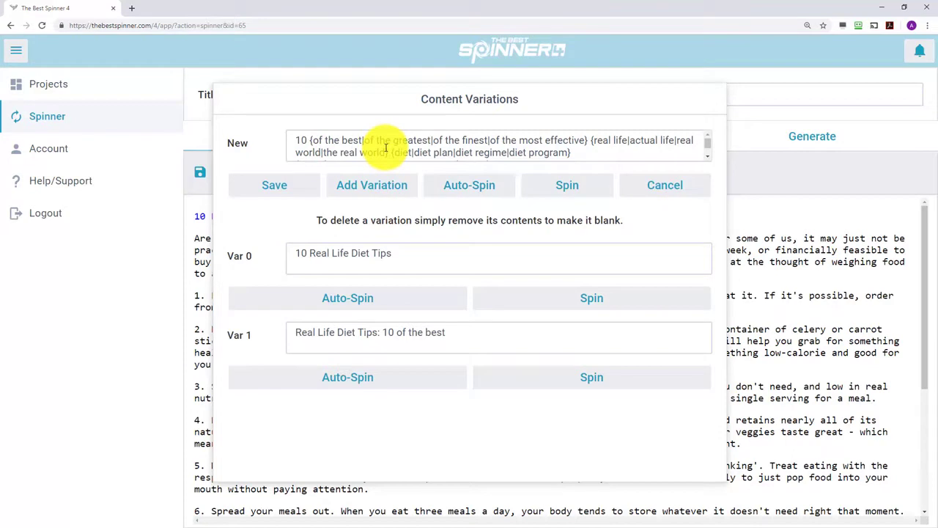
left_click(376, 187)
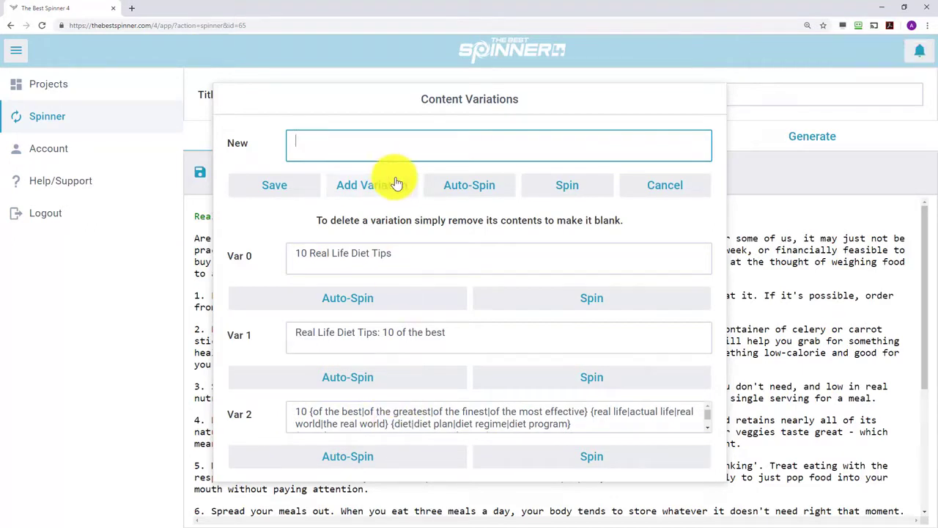
left_click(294, 195)
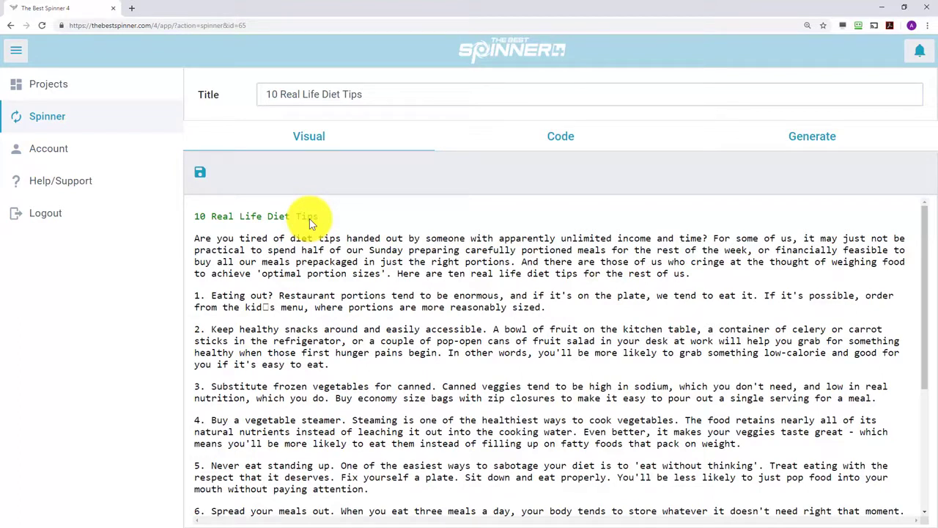
- Examine the heading's spintax in the code view of the article, then return to the visual editor
left_click(562, 140)
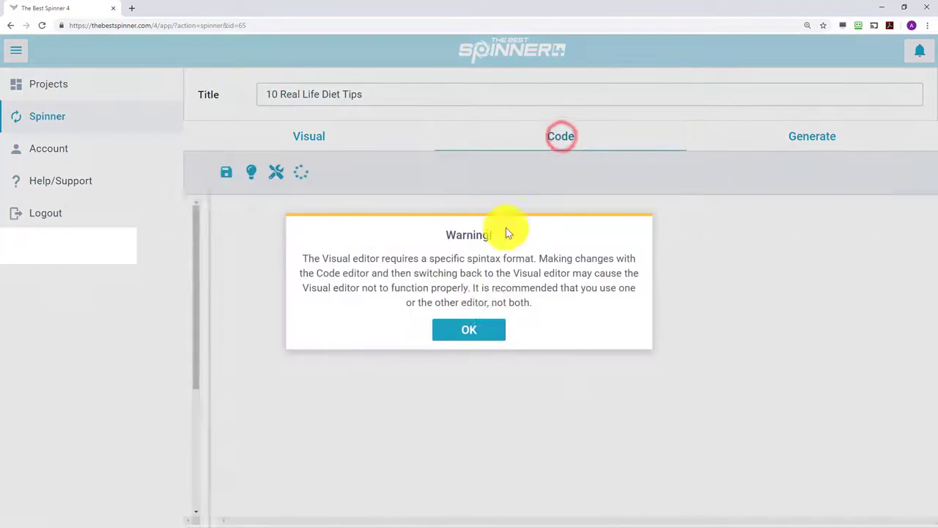
left_click(473, 317)
left_click(227, 222)
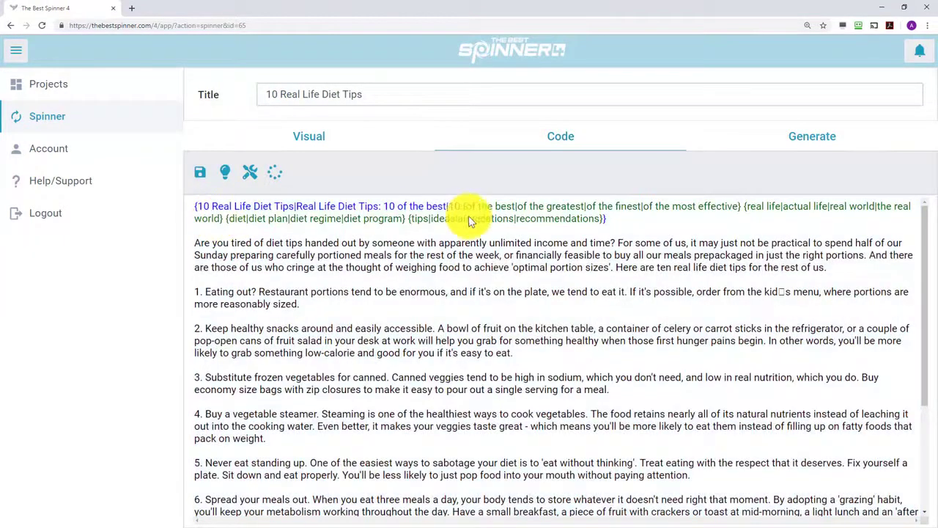
left_click(310, 135)
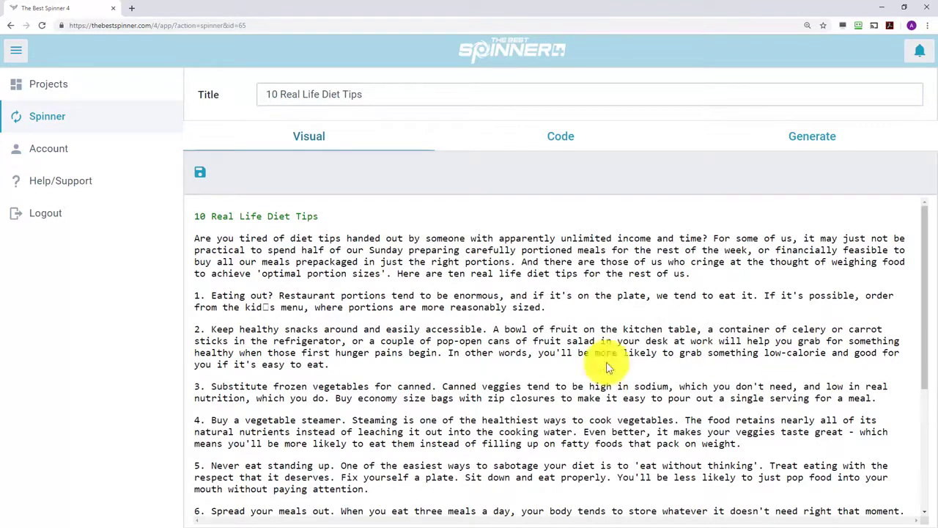
- Open the sentence variations for the opening paragraph and auto-spin its first sentence, "Are you tired of diet tips"
left_click(196, 246)
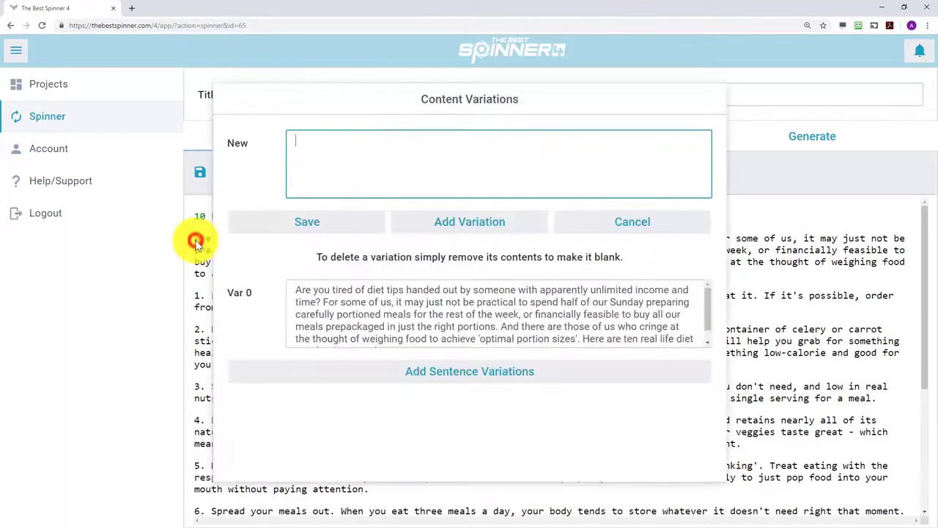
left_click_drag(299, 291, 595, 329)
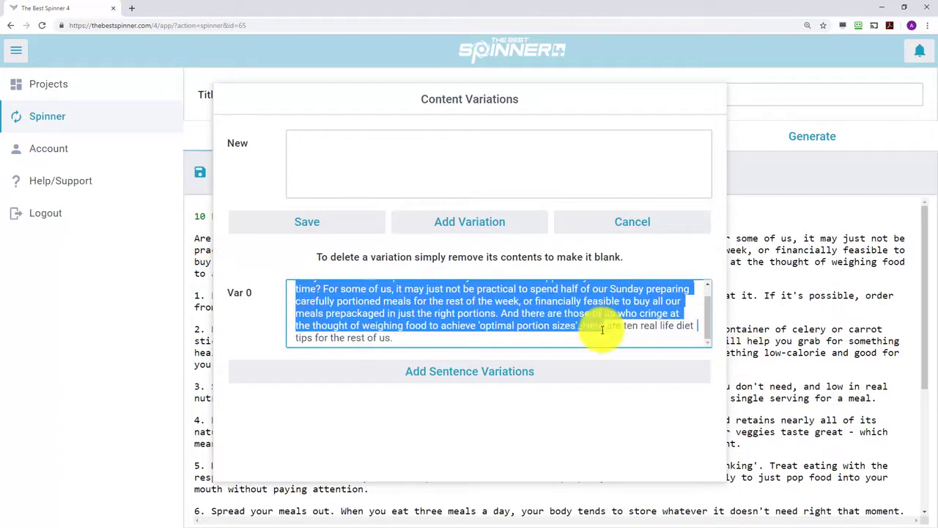
left_click(436, 318)
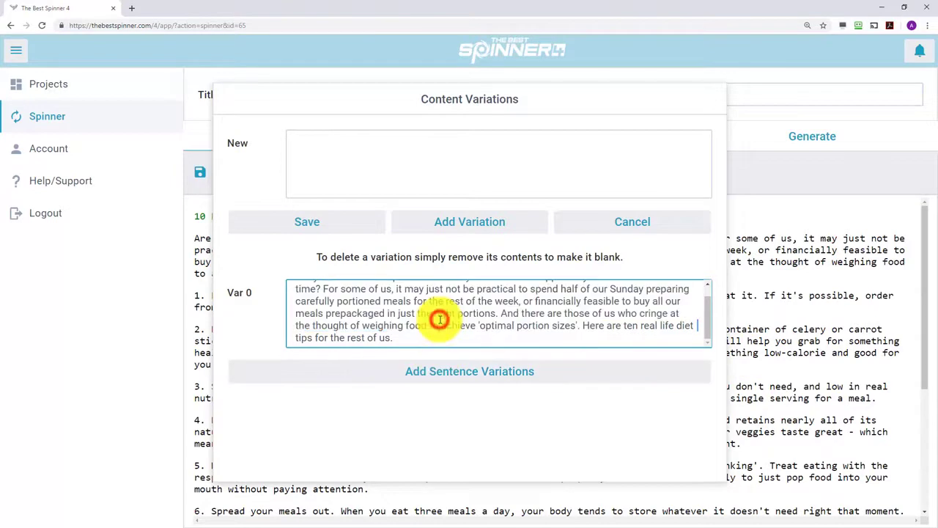
left_click(445, 375)
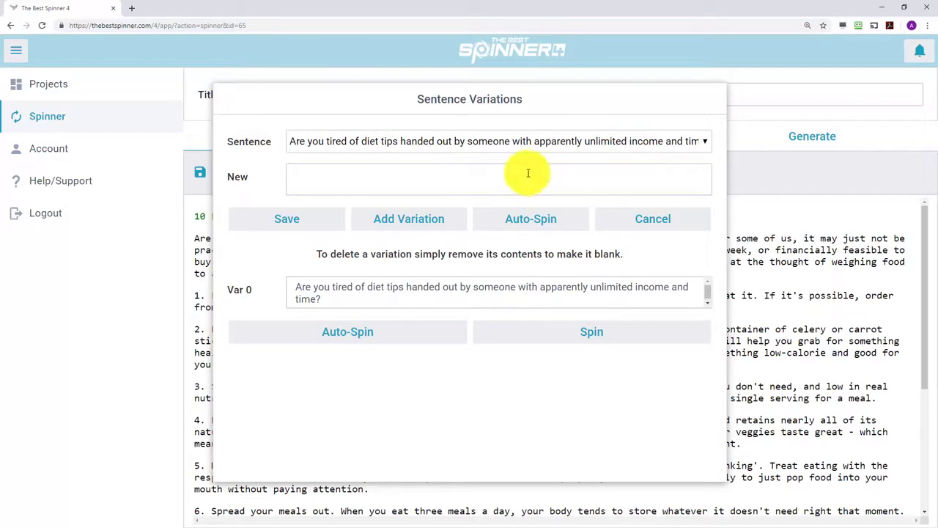
left_click(346, 342)
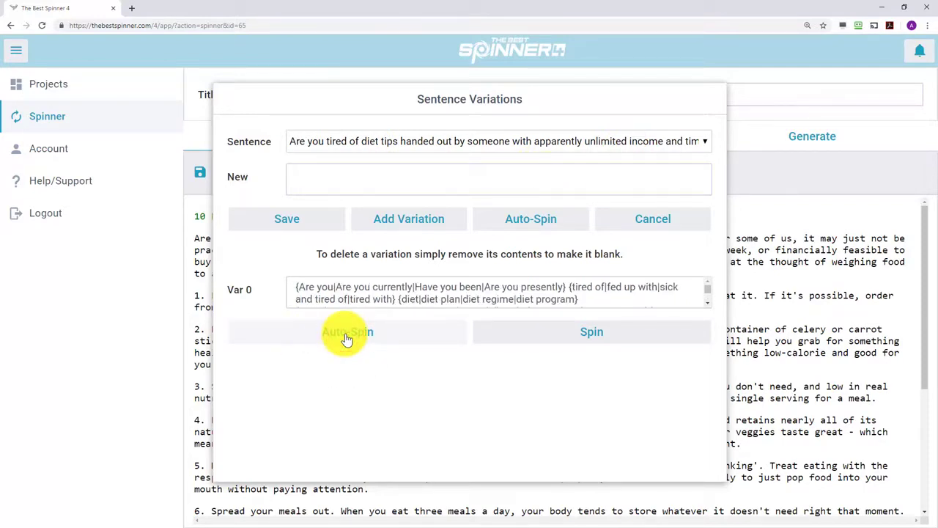
- Auto-spin the opening paragraph's second sentence, the one beginning "For some of us"
left_click(705, 141)
left_click(645, 172)
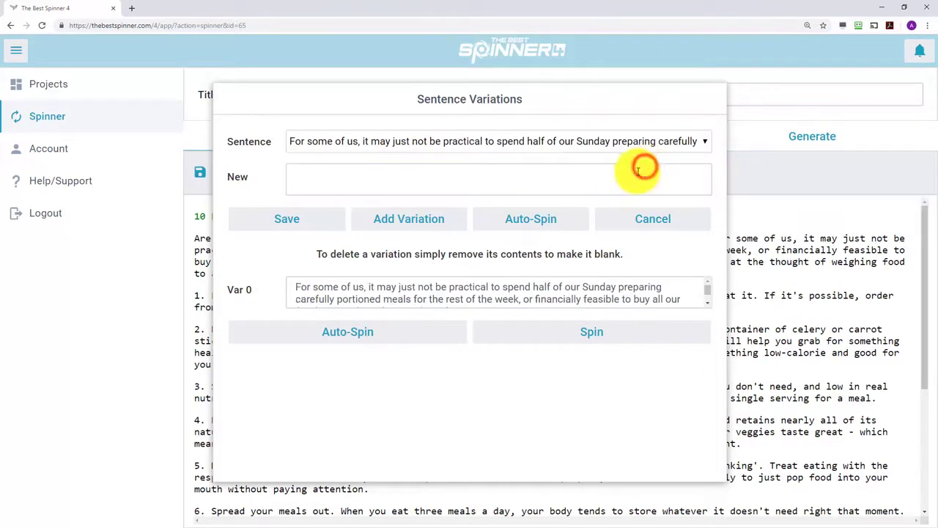
left_click(354, 338)
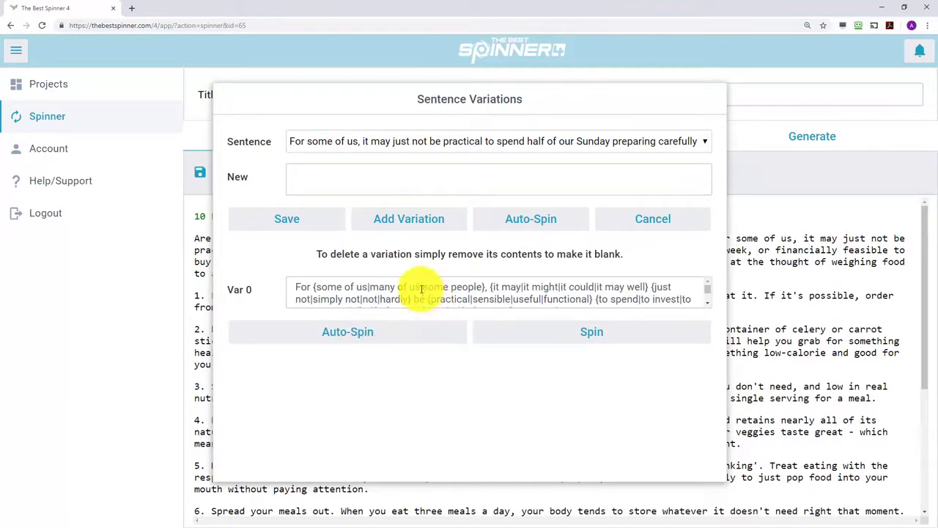
left_click(357, 171)
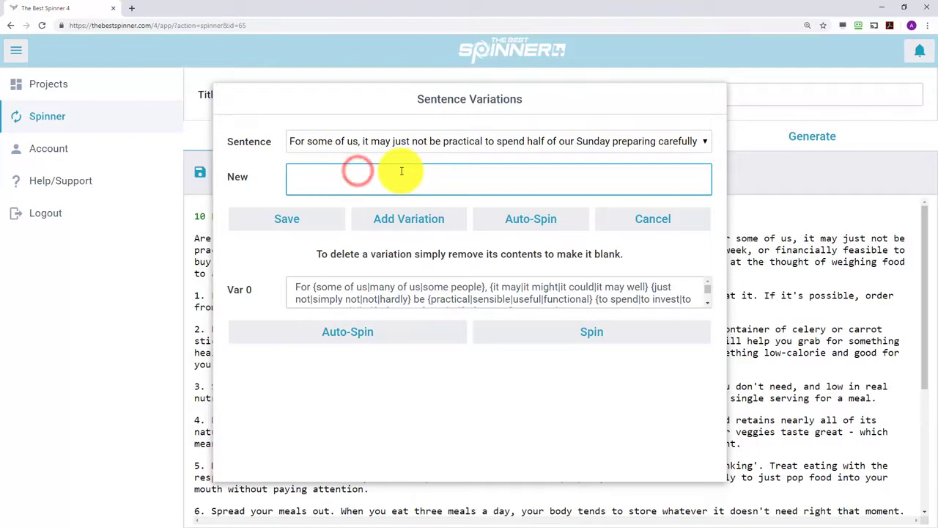
left_click(402, 171)
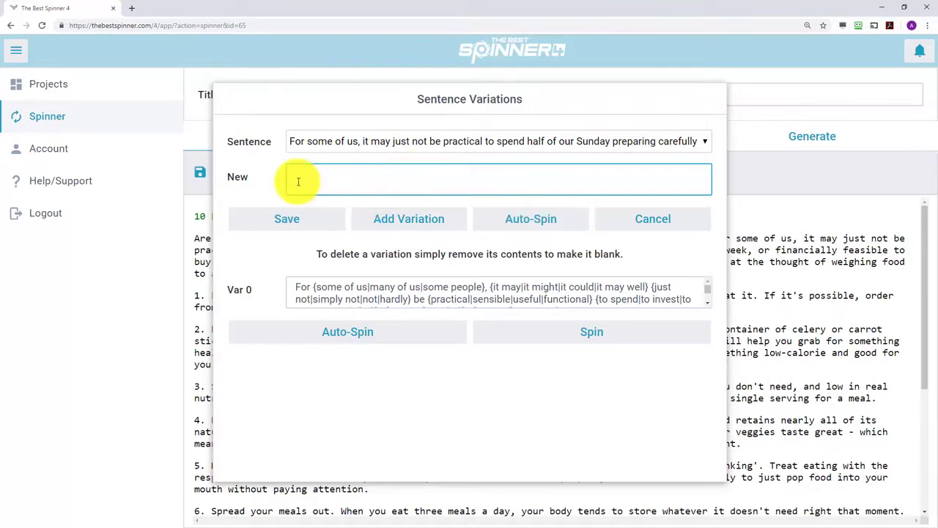
- Auto-spin the paragraph's last two sentences, about weighing food and the ten diet tips, and save the sentence variations
left_click(704, 142)
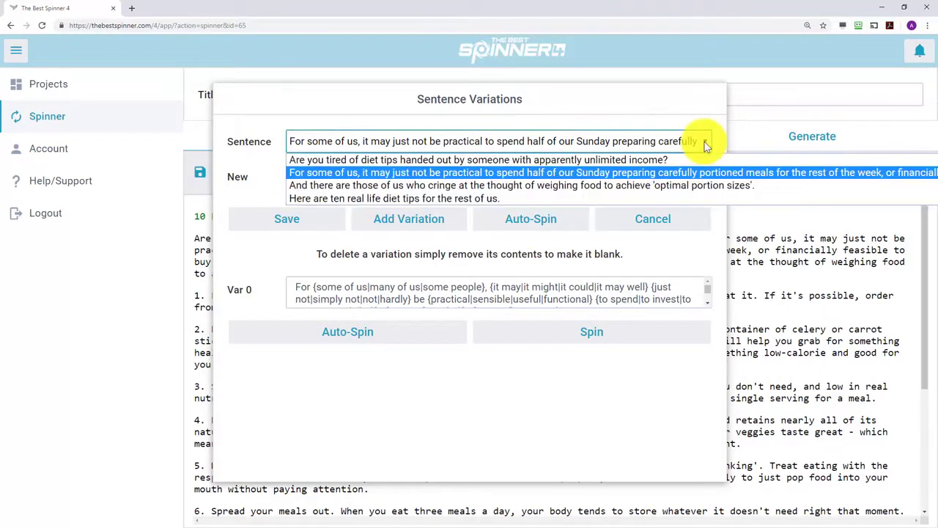
left_click(601, 186)
left_click(366, 334)
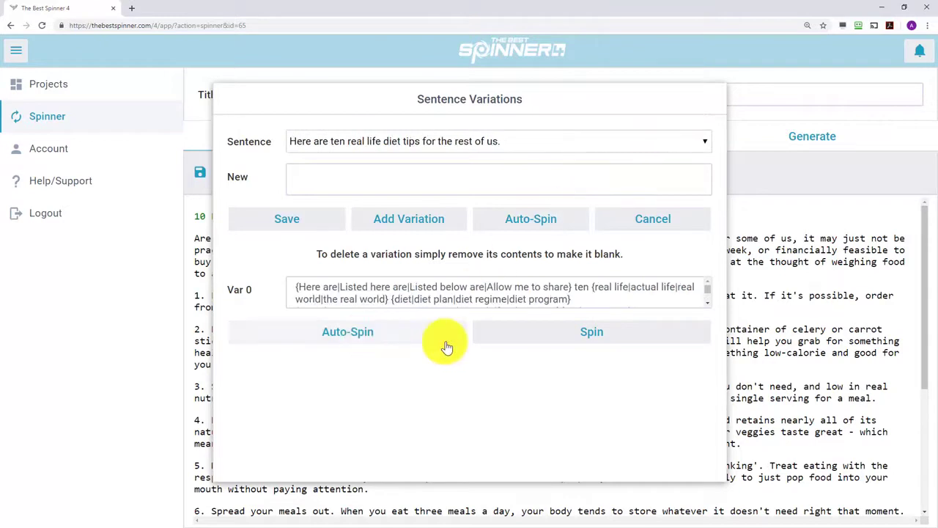
left_click(308, 223)
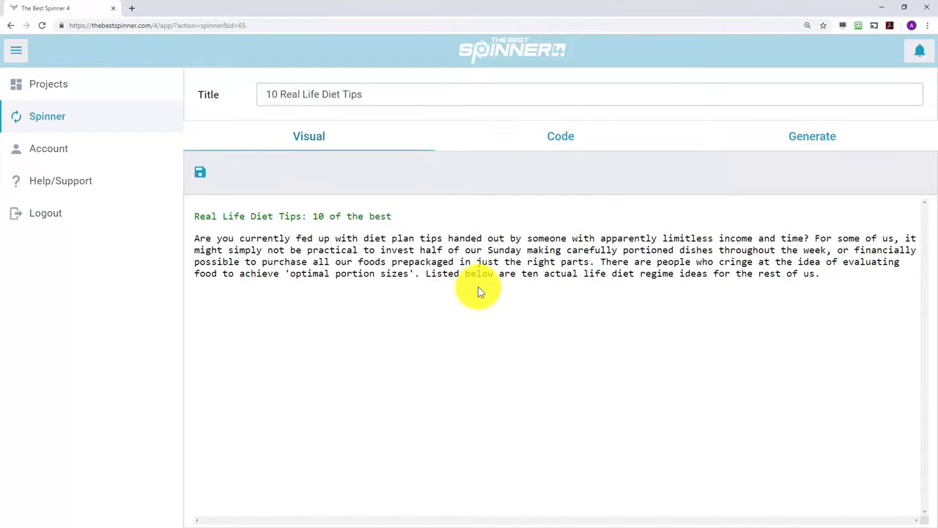
- Generate a spun version of the article, re-spin it several times, and copy the resulting text to the clipboard
left_click(802, 139)
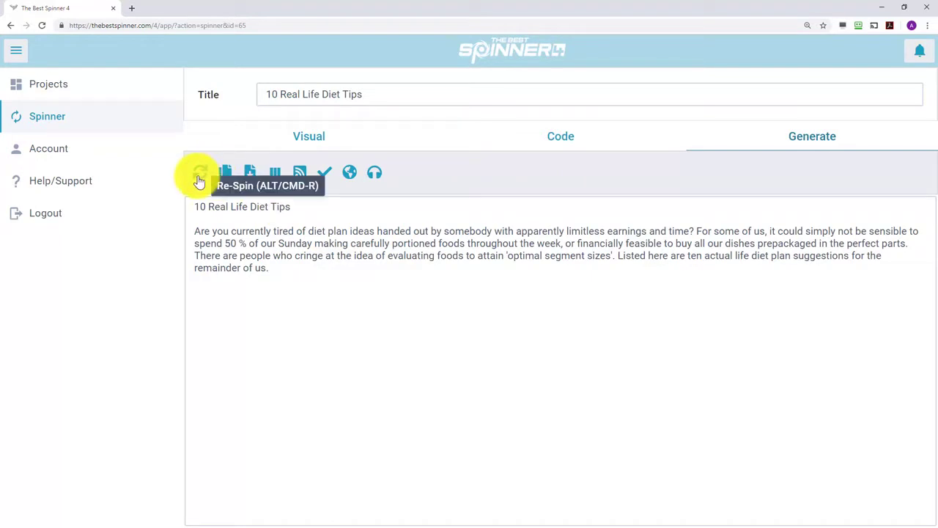
left_click(225, 219)
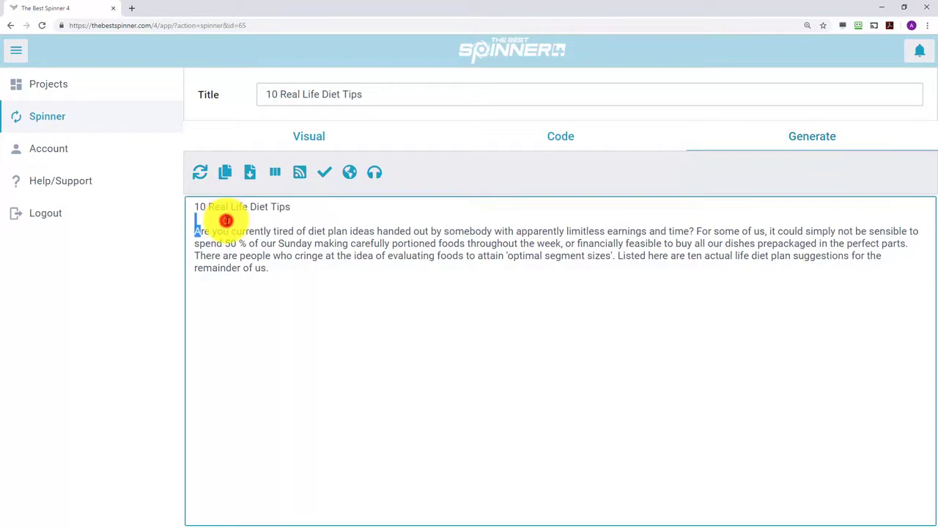
left_click(201, 176)
left_click(202, 176)
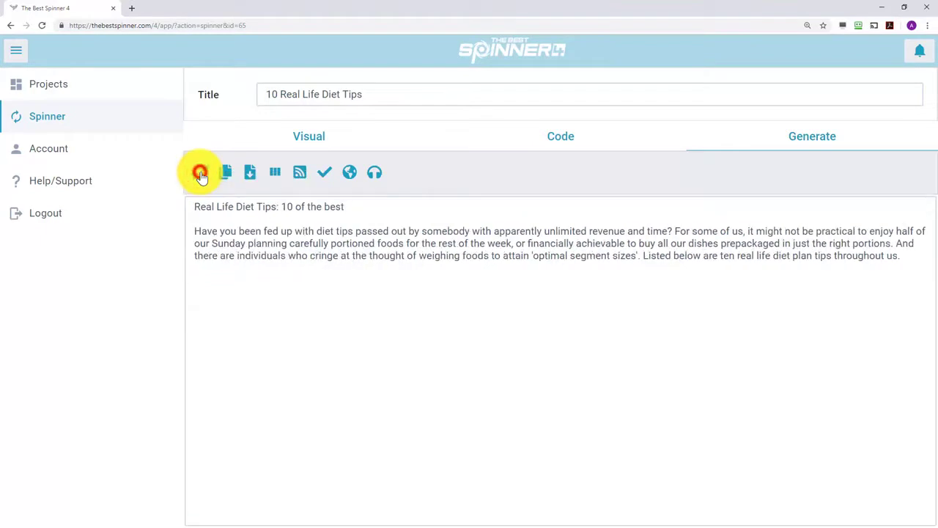
left_click(202, 176)
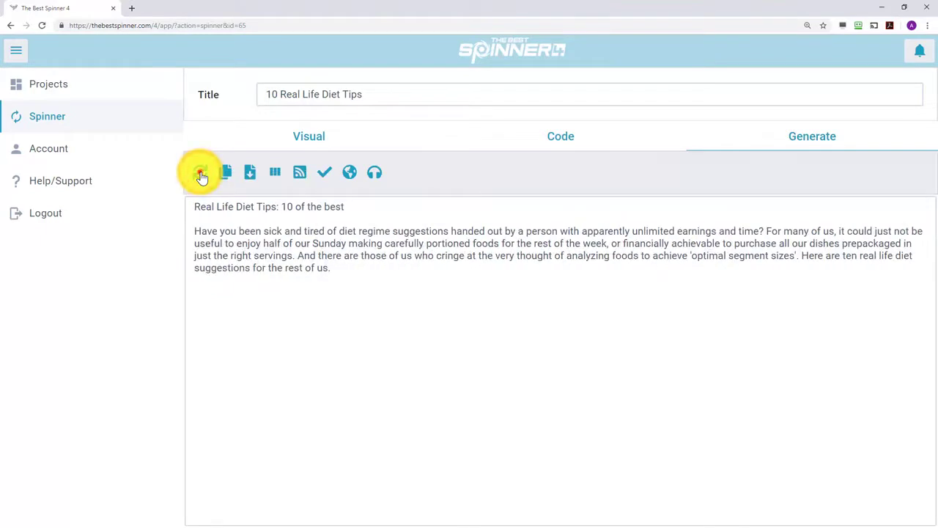
left_click(202, 176)
left_click(201, 176)
left_click(202, 175)
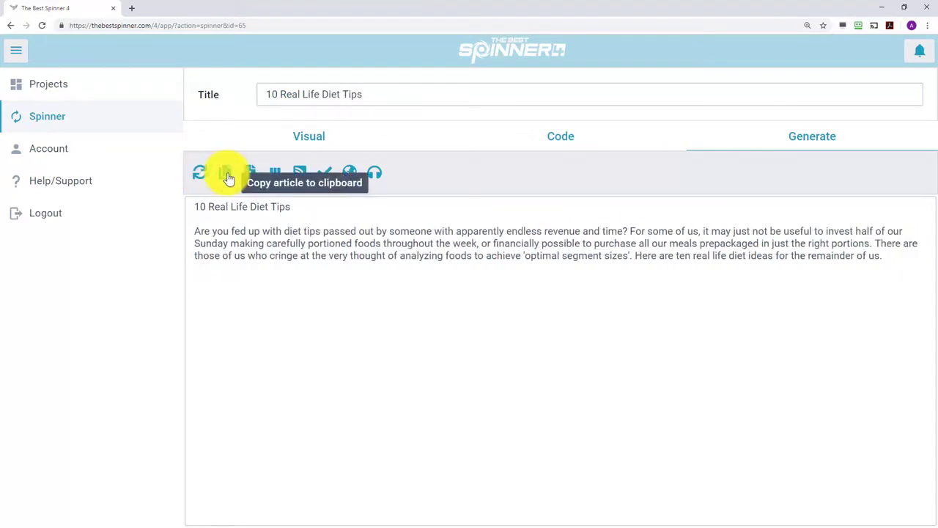
left_click(227, 176)
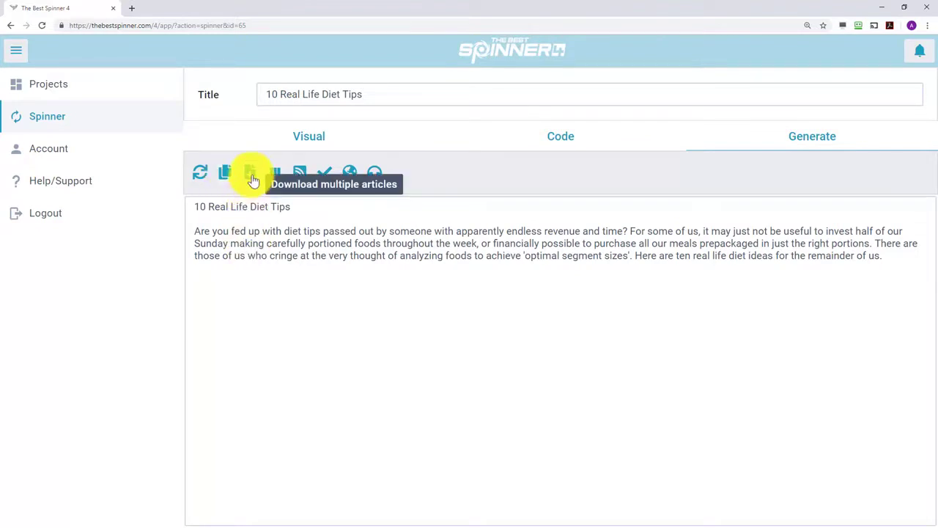
- Download 5 spun versions of the article as a zip file, saved in the Downloads folder
left_click(251, 178)
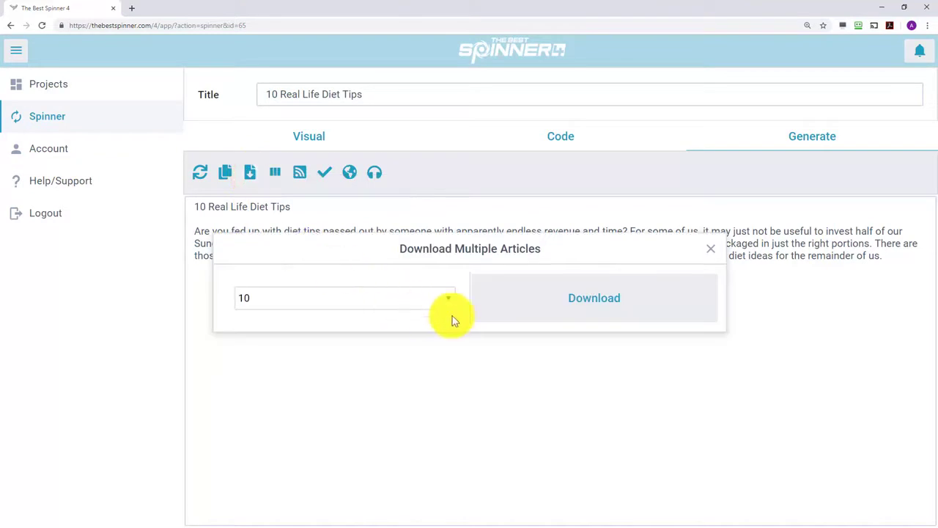
left_click(451, 301)
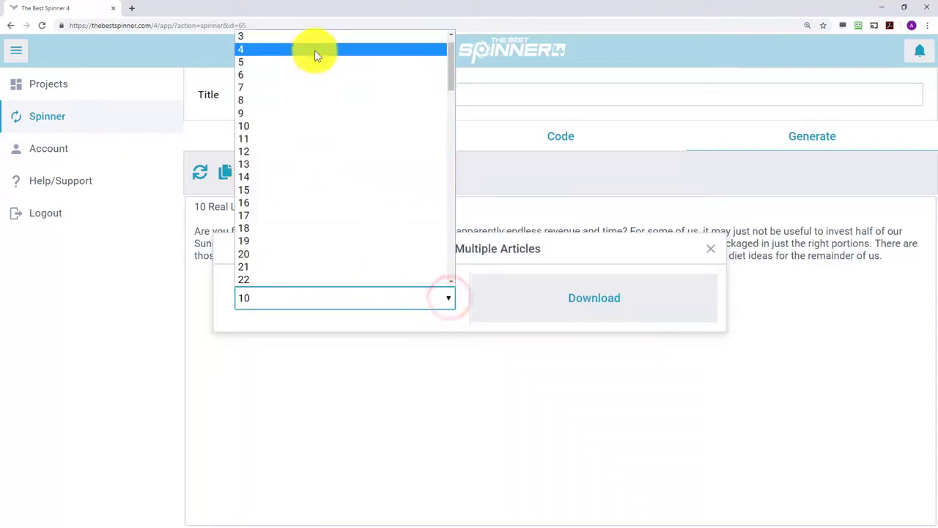
left_click(451, 59)
left_click(297, 88)
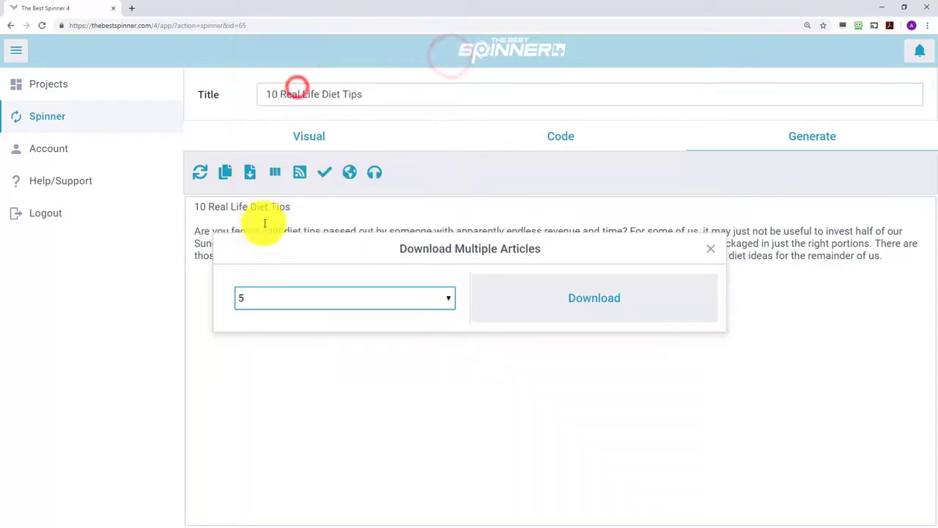
left_click(579, 301)
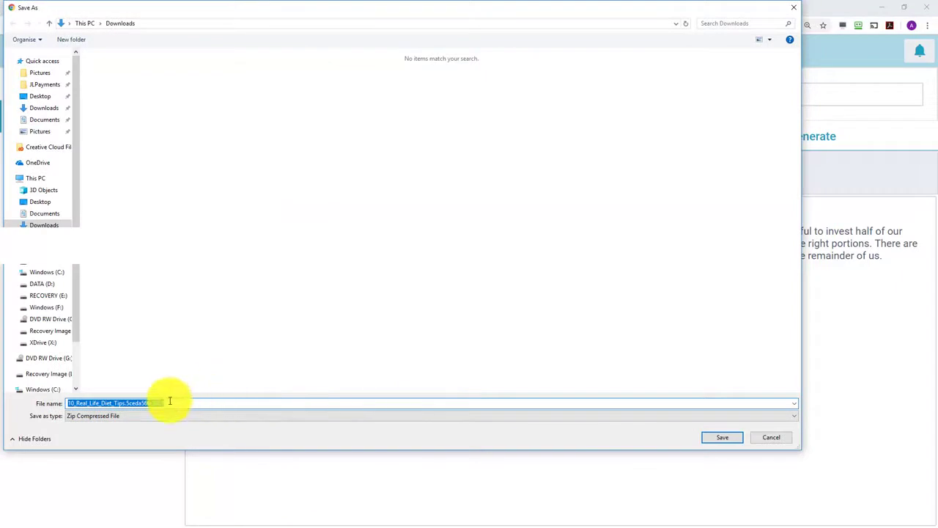
left_click(721, 438)
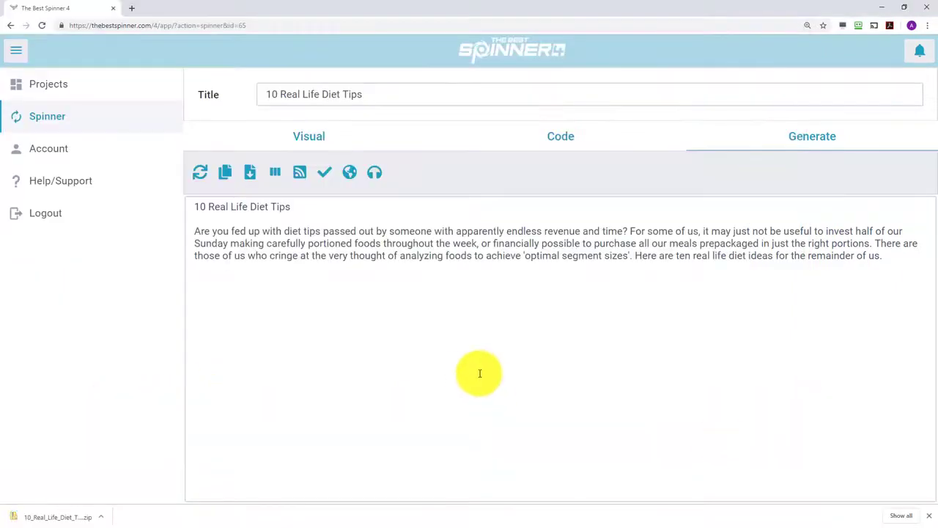
- Generate 8 spun versions of the article for comparison, with a minimum uniqueness of 40%
left_click(277, 176)
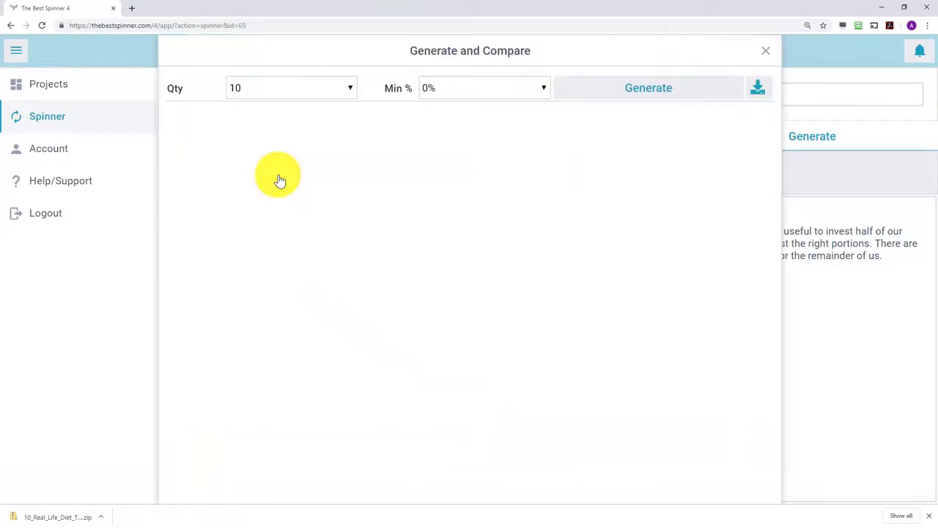
left_click(542, 91)
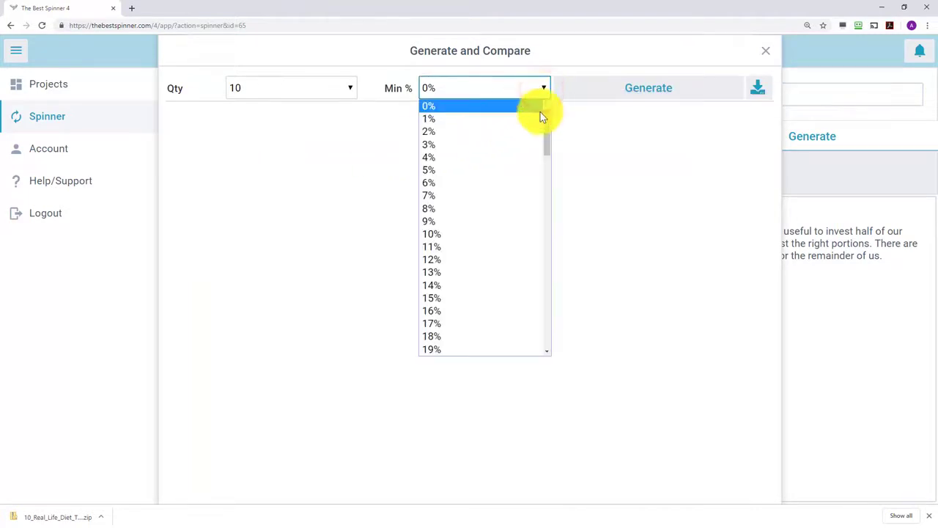
left_click_drag(546, 122, 546, 193)
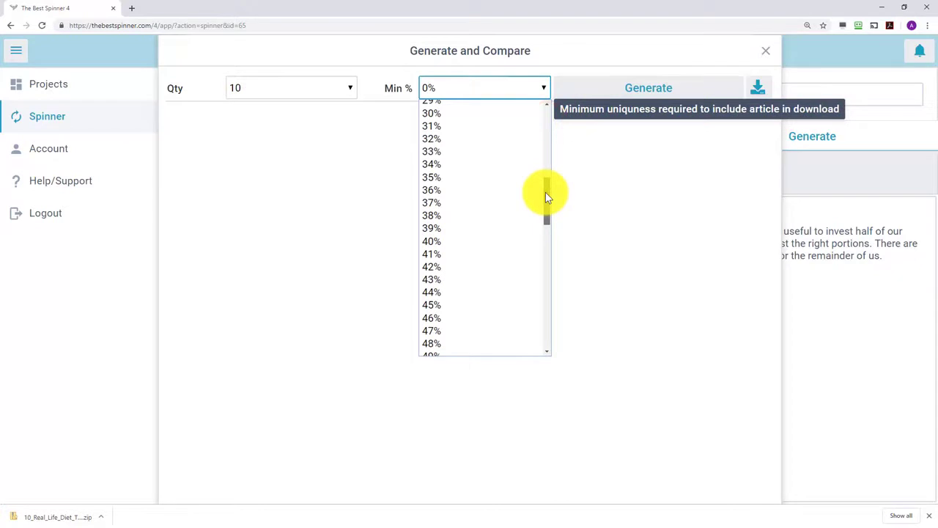
left_click(443, 241)
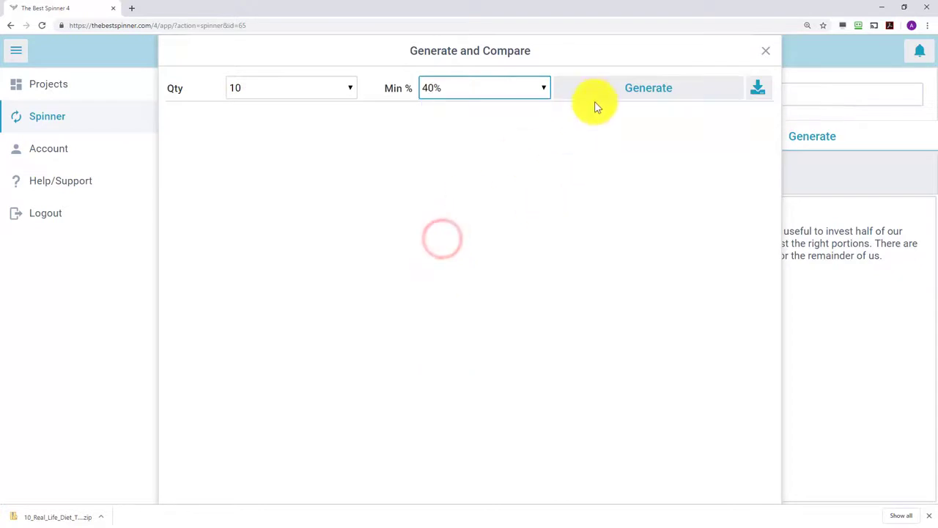
left_click(347, 89)
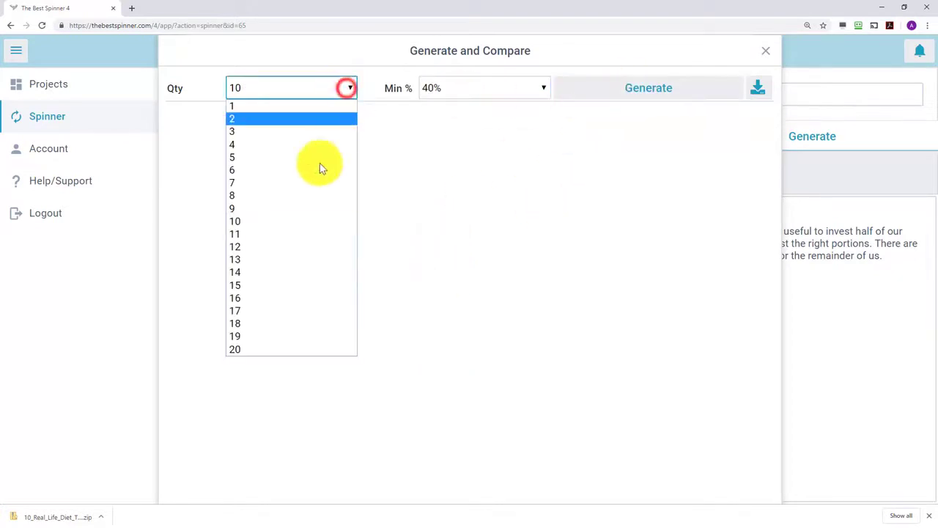
left_click(253, 195)
left_click(637, 88)
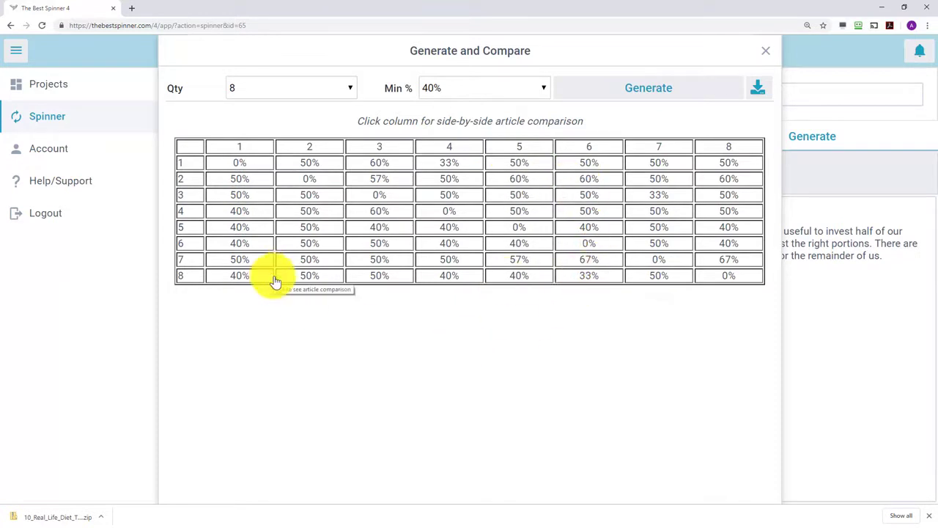
- View the side-by-side comparison of versions 1 and 2, and download the compared versions as a zip file to the Downloads folder
left_click(236, 183)
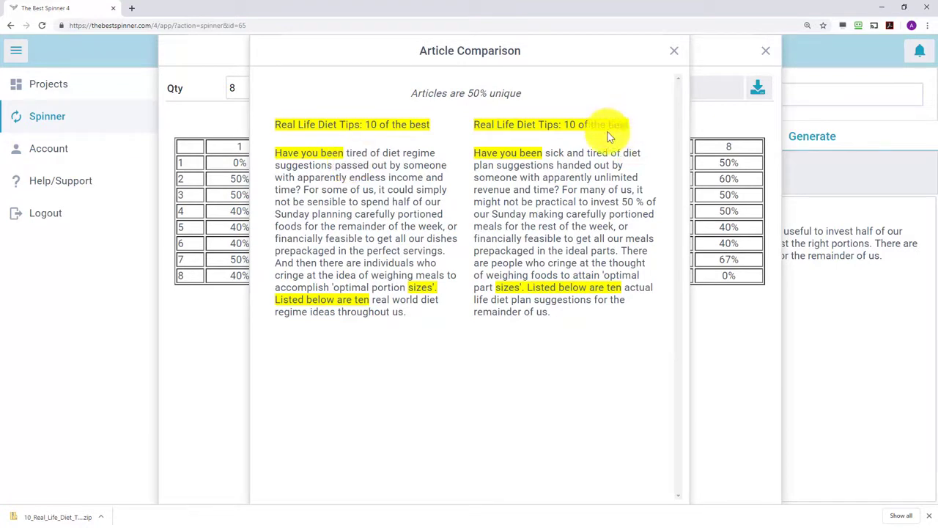
left_click(674, 55)
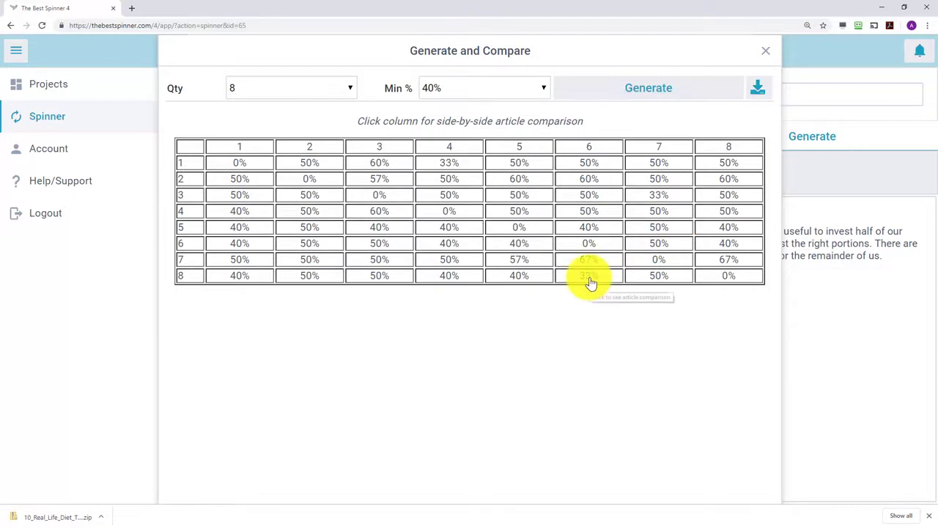
left_click(757, 89)
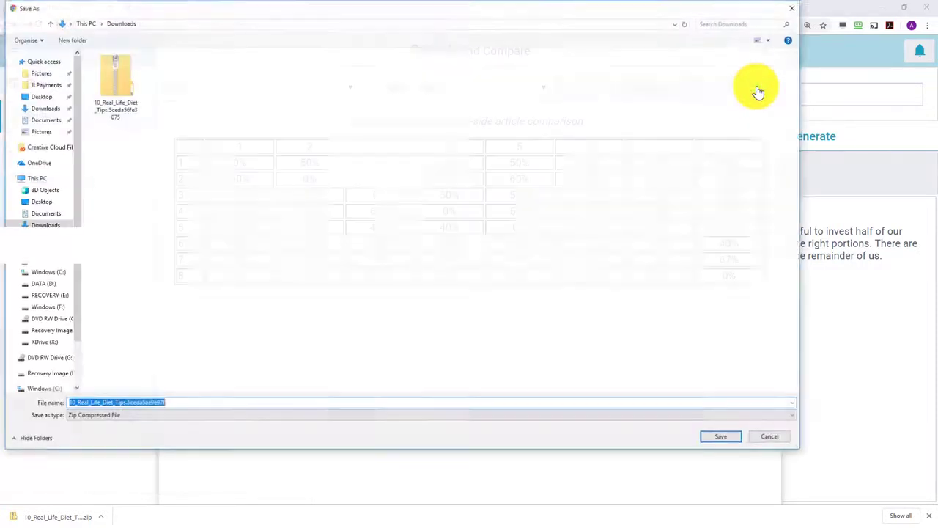
left_click(717, 438)
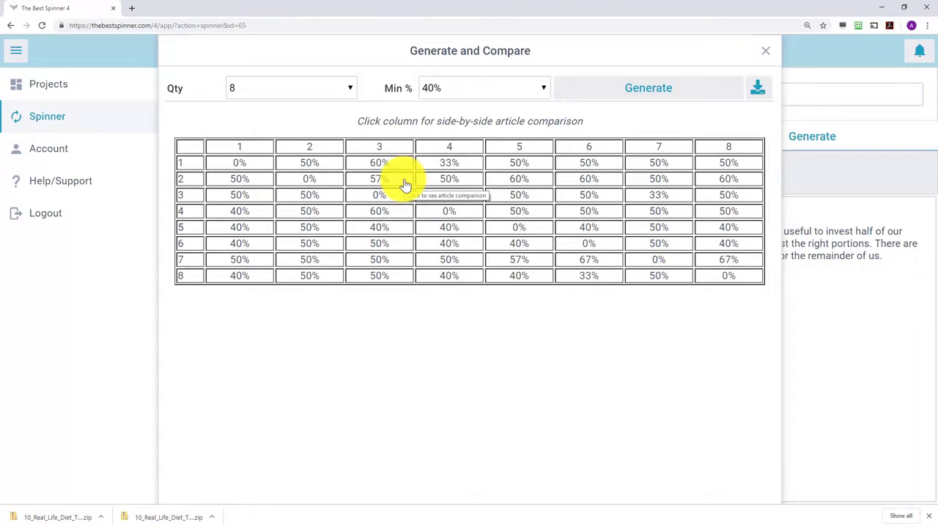
left_click(765, 51)
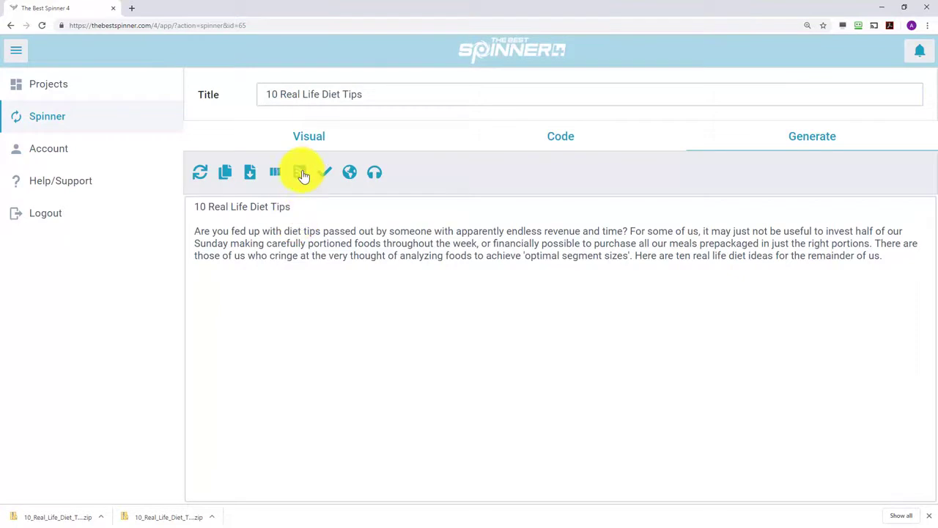
left_click(301, 174)
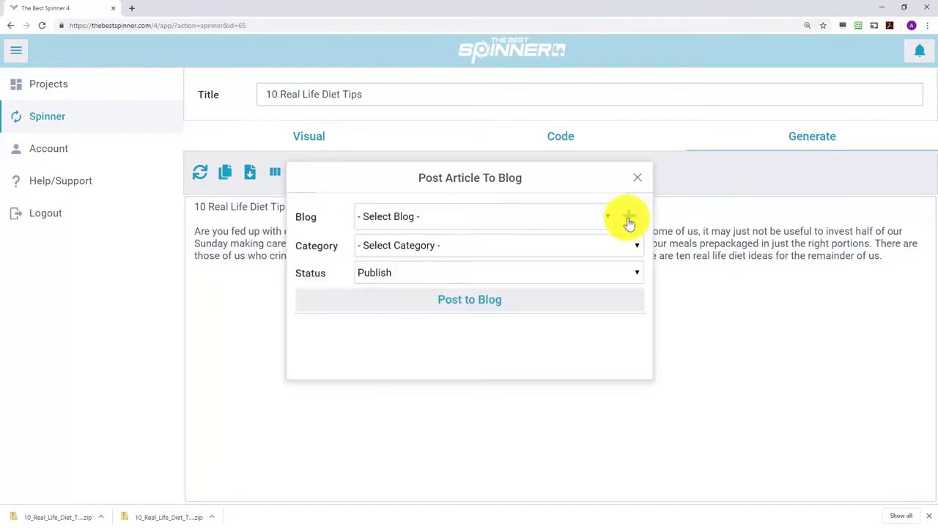
left_click(629, 218)
left_click(457, 242)
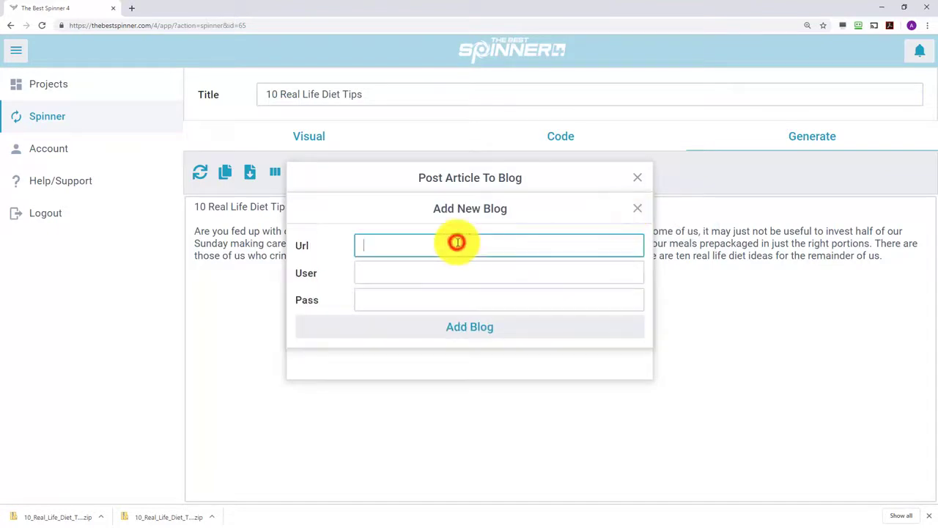
type("http://")
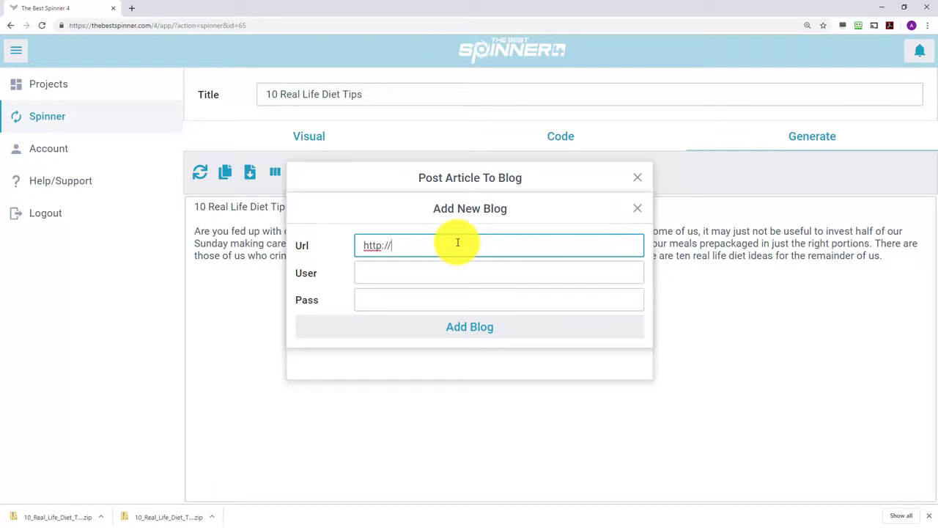
key("ctrl+v")
left_click(450, 271)
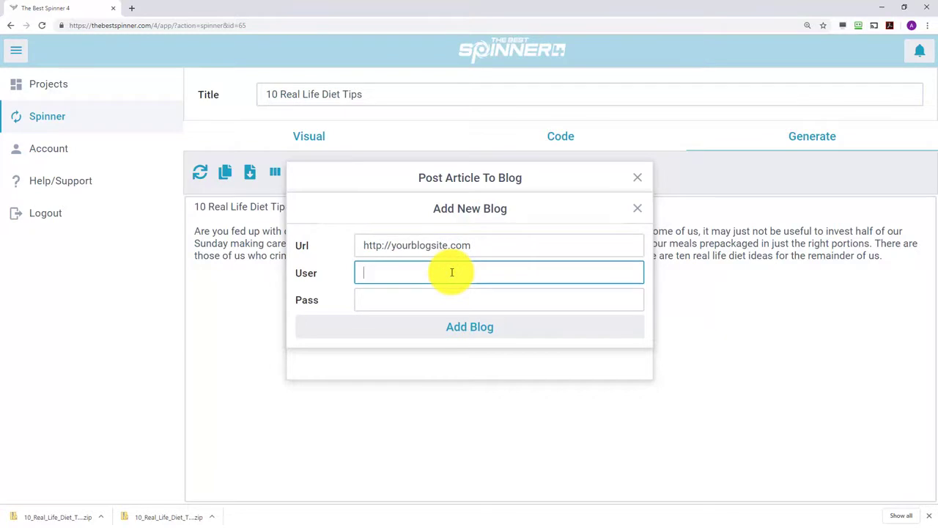
type("myuser")
key("Tab")
key("ctrl+v")
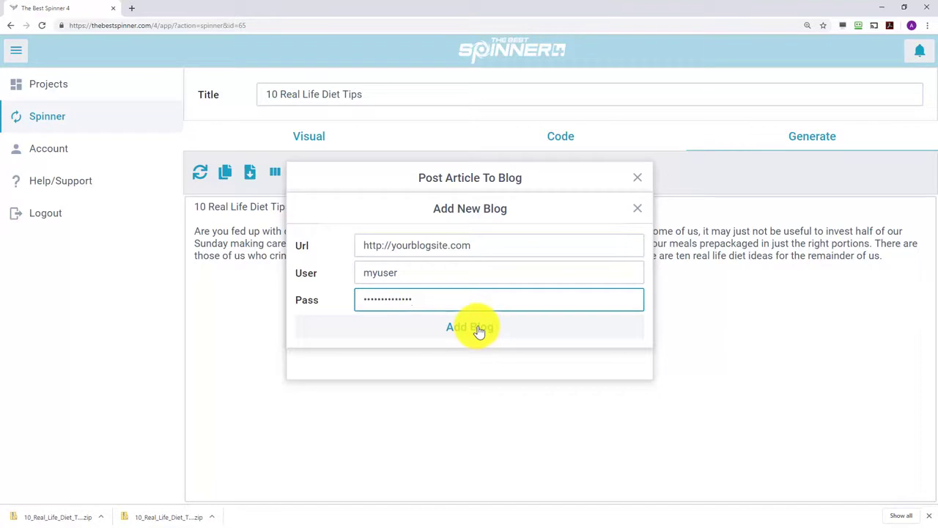
left_click(478, 330)
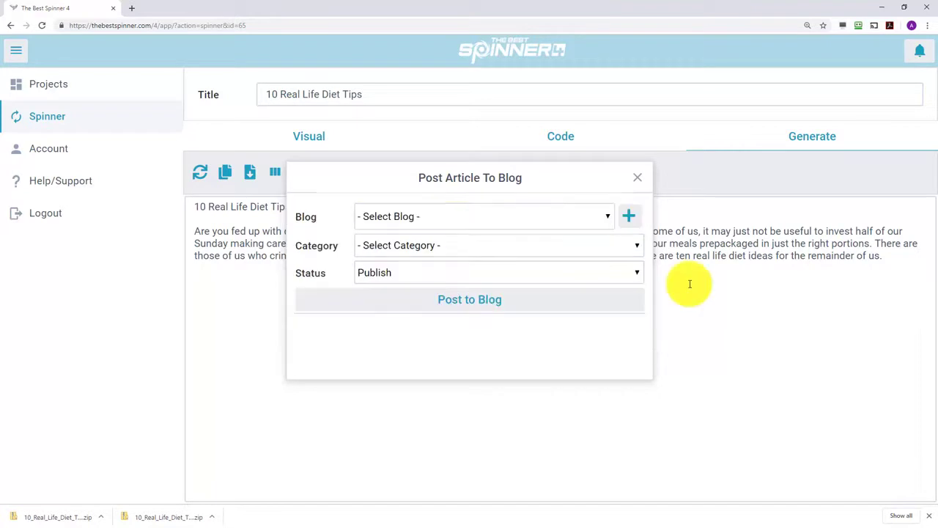
- Post the spun article to the mwsftt.com/demo1 blog in the Weight Loss category with the status Publish
left_click(606, 218)
left_click(446, 248)
left_click(459, 249)
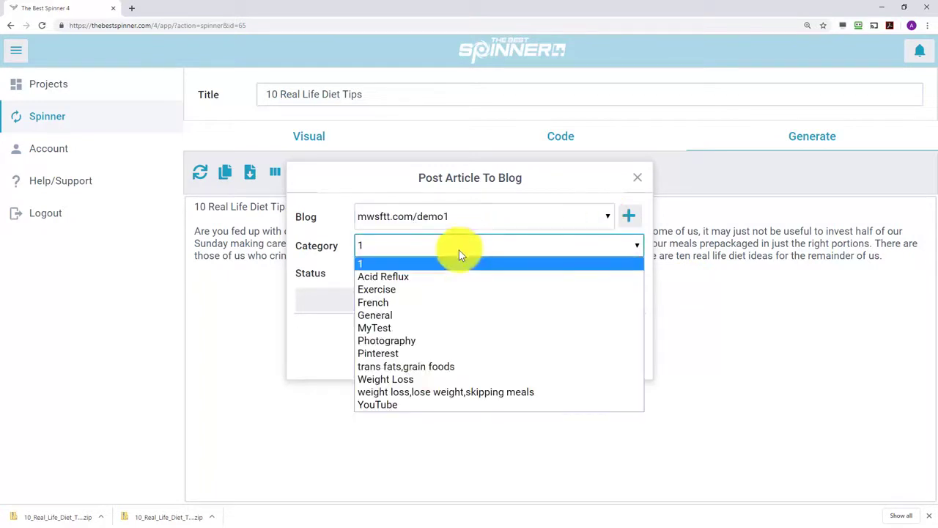
left_click(415, 379)
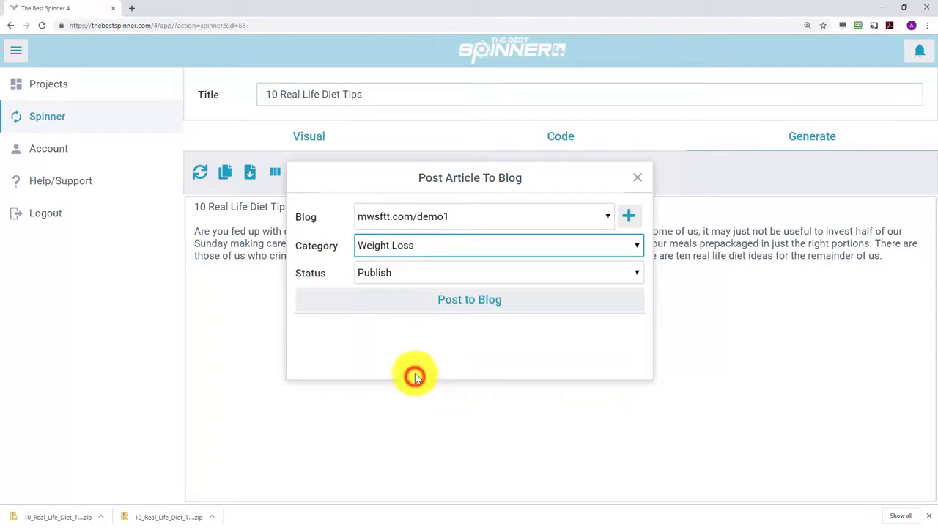
left_click(412, 275)
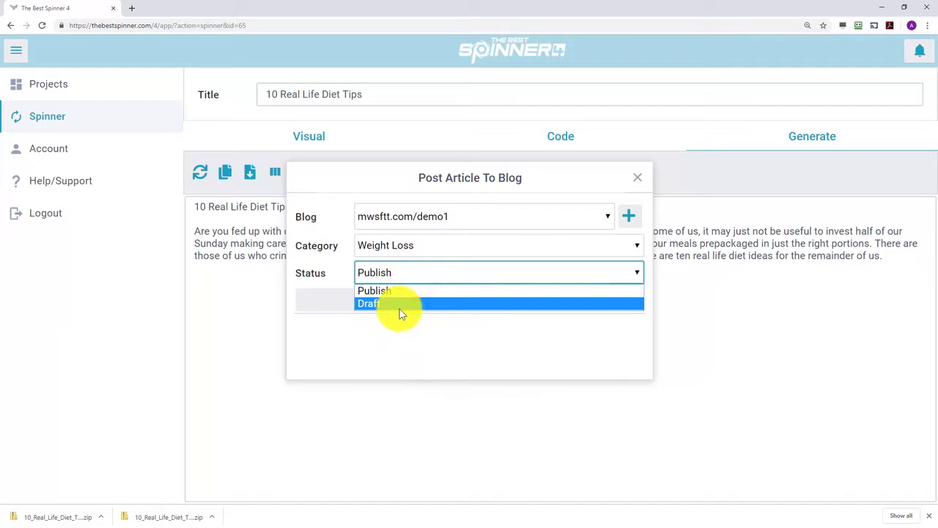
left_click(403, 296)
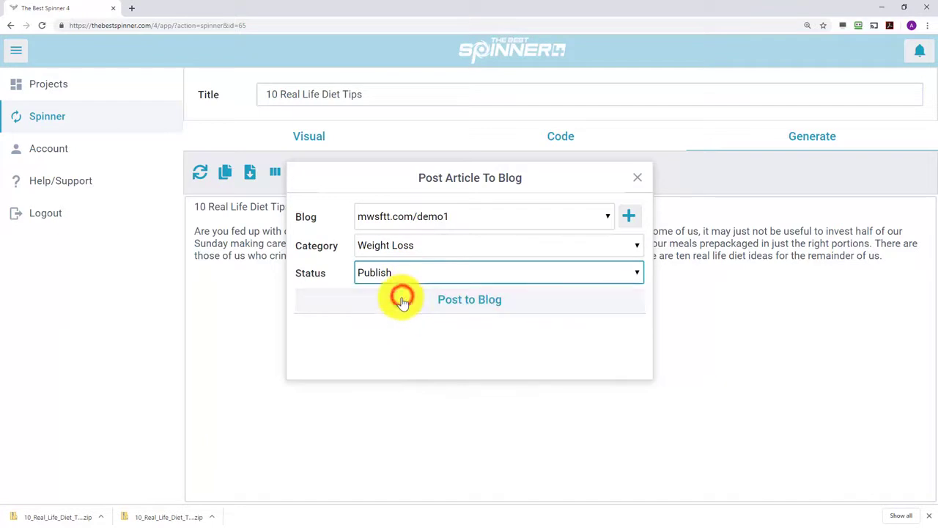
left_click(452, 308)
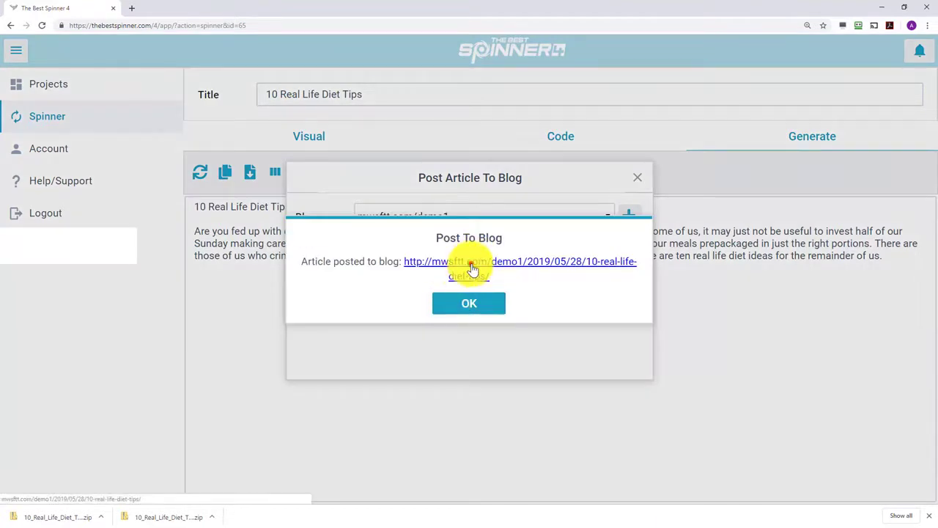
- Open the published post on the blog, check its title and text, and return to the spinner
left_click(472, 268)
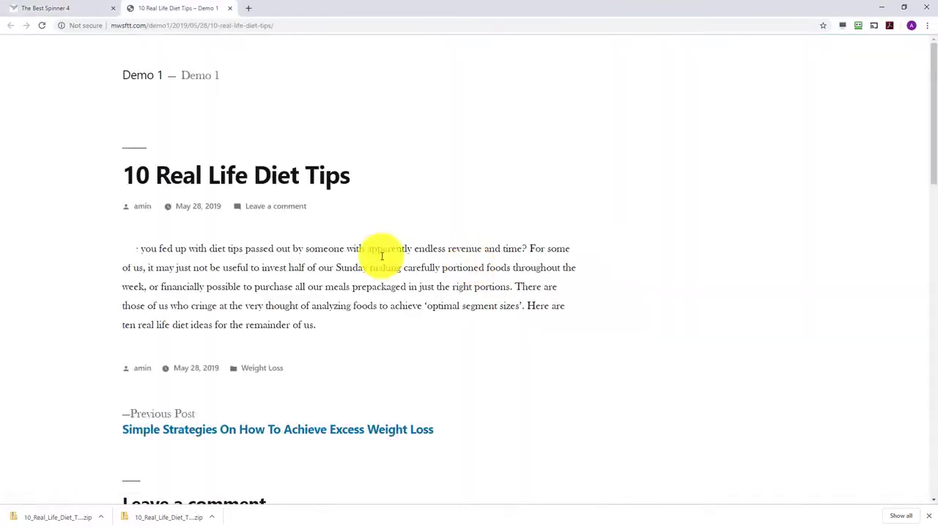
left_click_drag(127, 175, 382, 229)
key("ctrl+w")
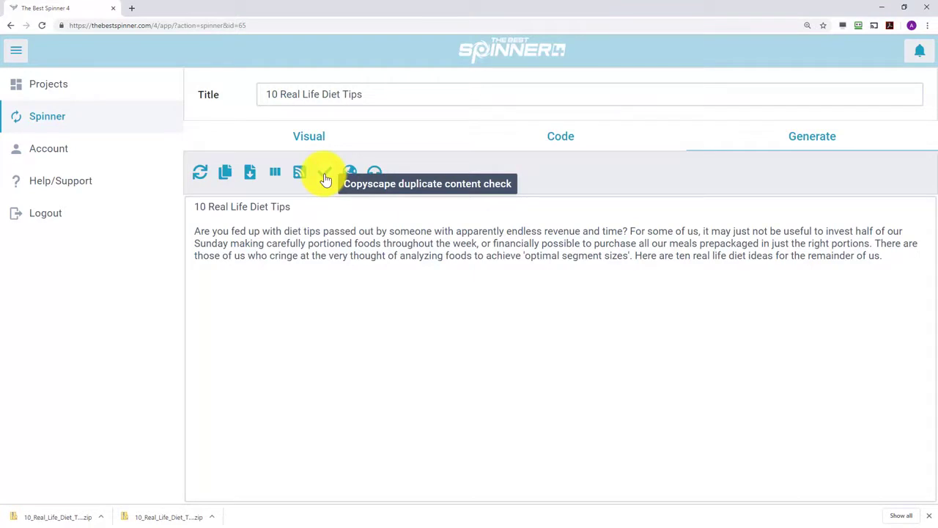
- Look at the Copyscape duplicate content check for the article and close it without entering credentials
left_click(326, 177)
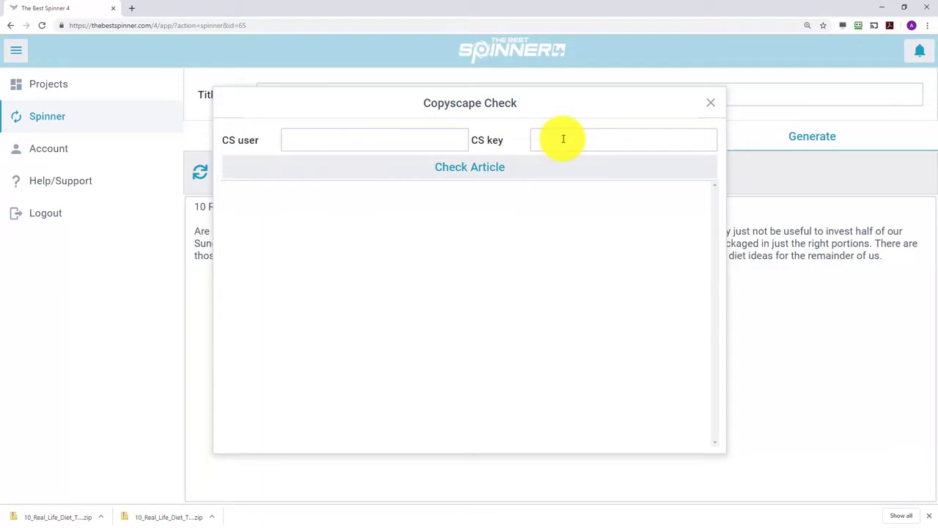
left_click(462, 168)
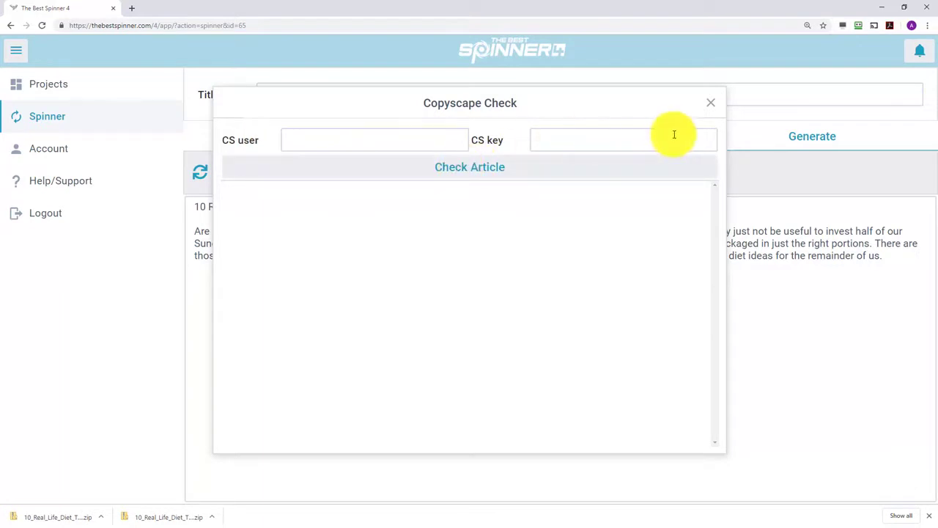
left_click(712, 102)
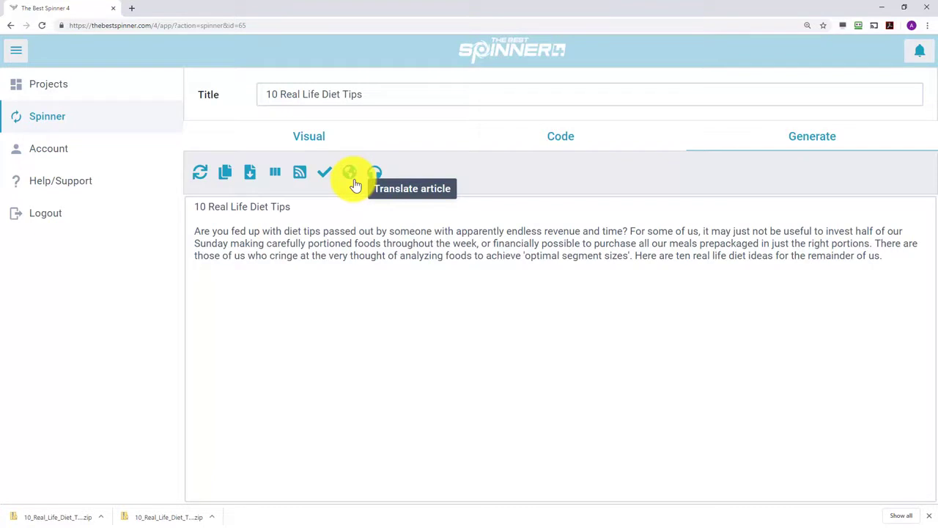
- Translate the spun article from English to German, accepting the cost of one quota point
left_click(352, 176)
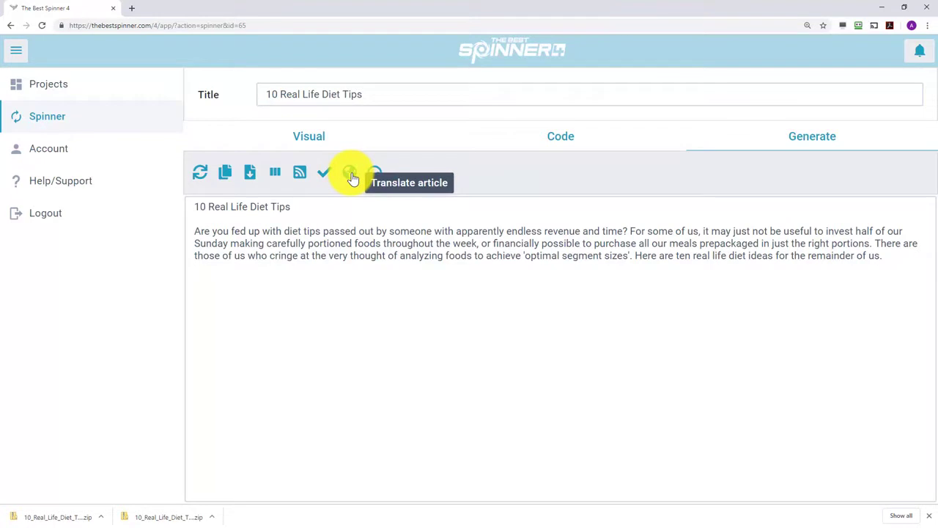
left_click(351, 176)
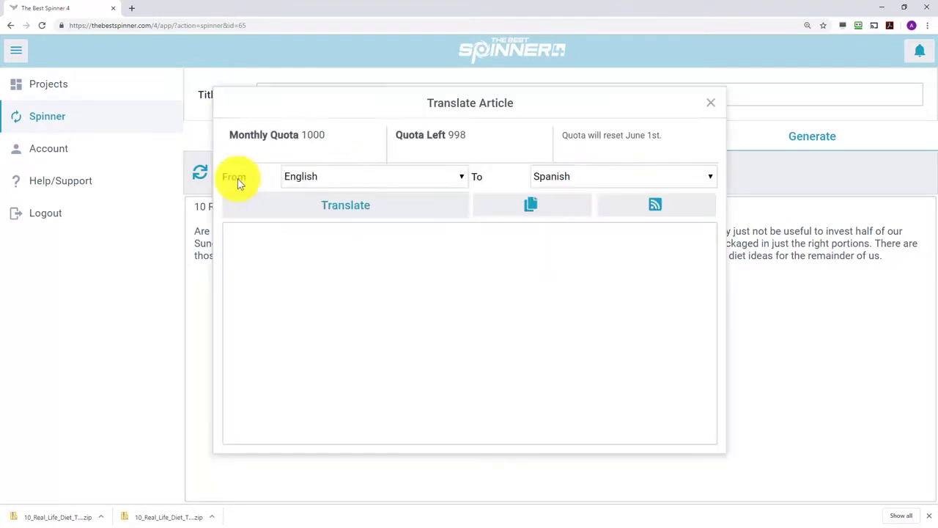
left_click(569, 179)
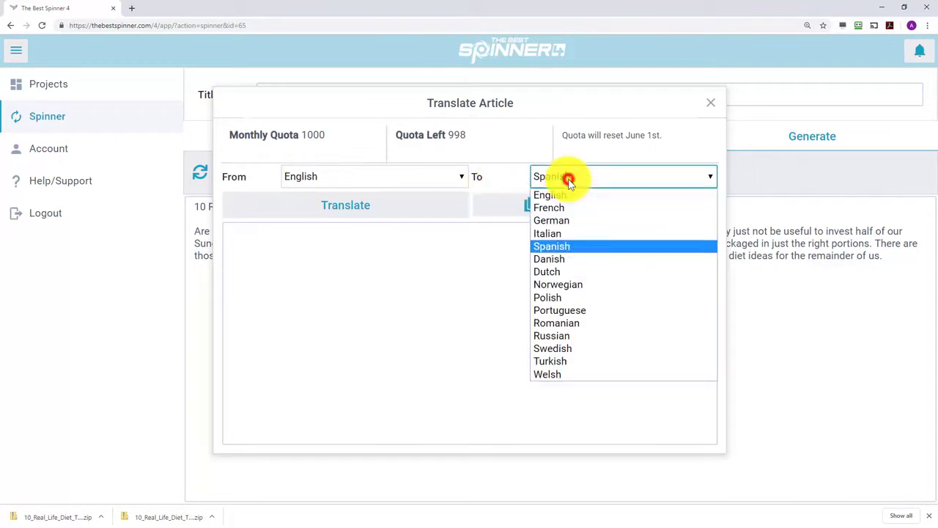
left_click(567, 221)
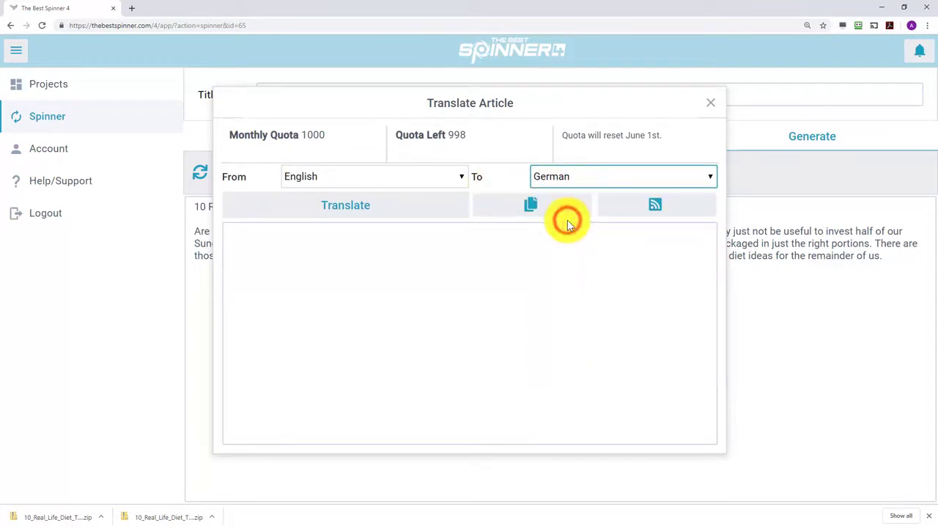
left_click(349, 208)
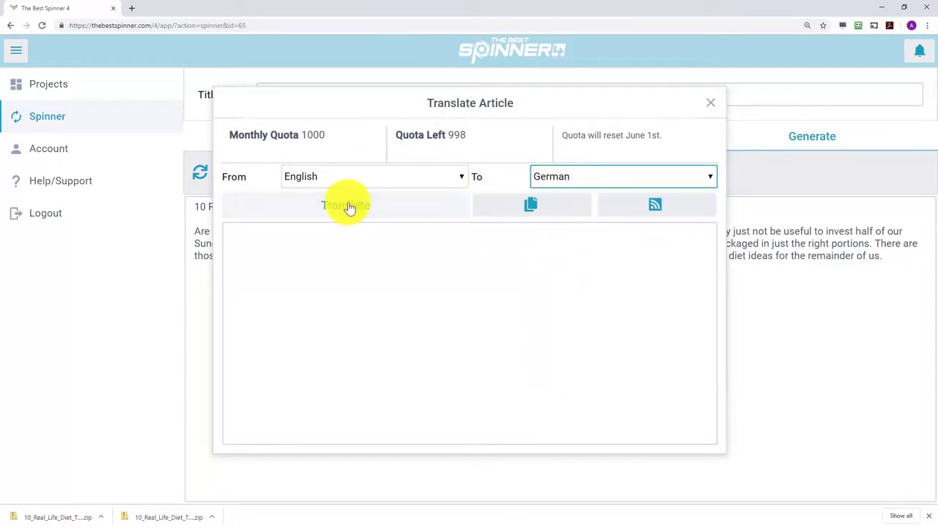
left_click(349, 208)
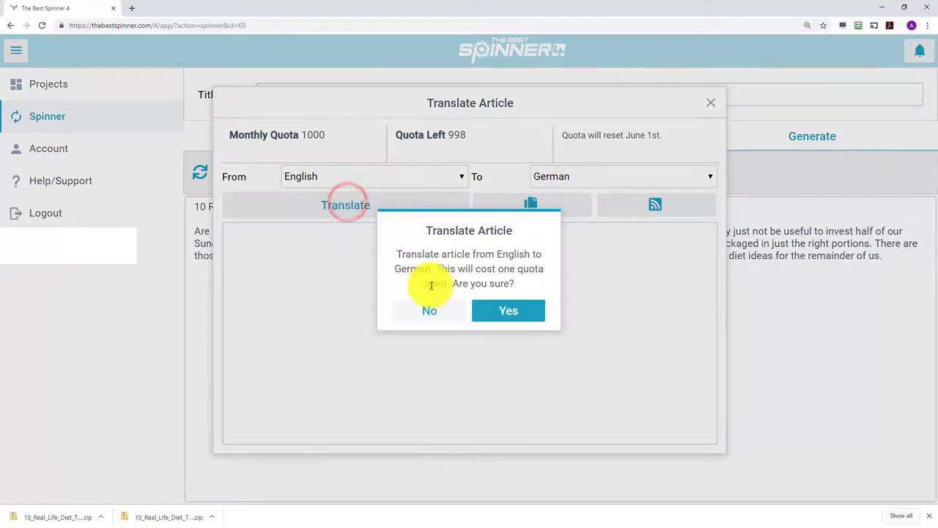
left_click(498, 311)
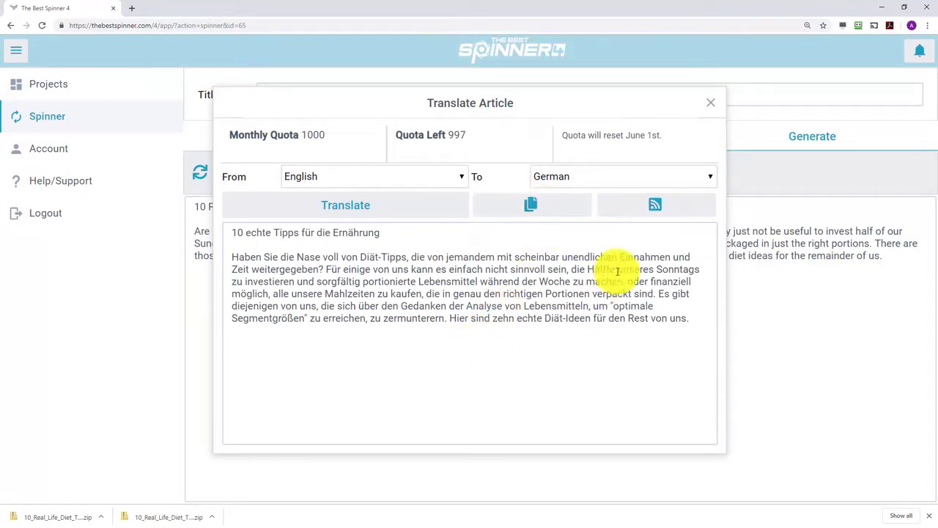
- Post the German translation to the mwsftt.com/demo1 blog in the General category with the status Publish
left_click(660, 211)
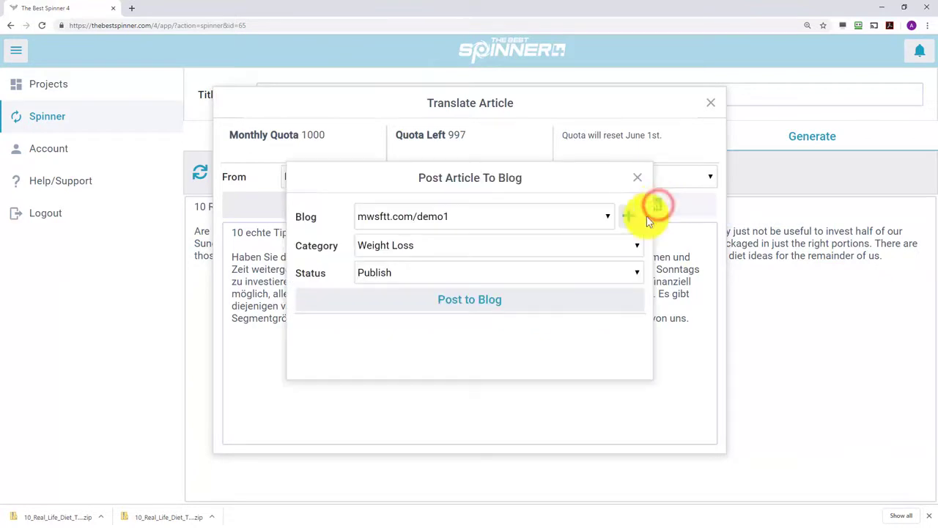
left_click(607, 217)
left_click(419, 247)
left_click(606, 217)
left_click(485, 248)
left_click(471, 249)
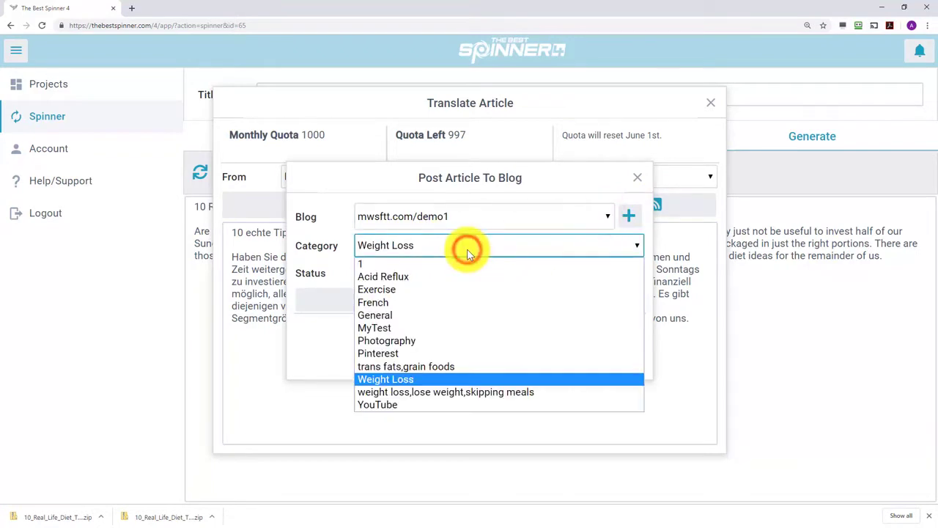
left_click(396, 316)
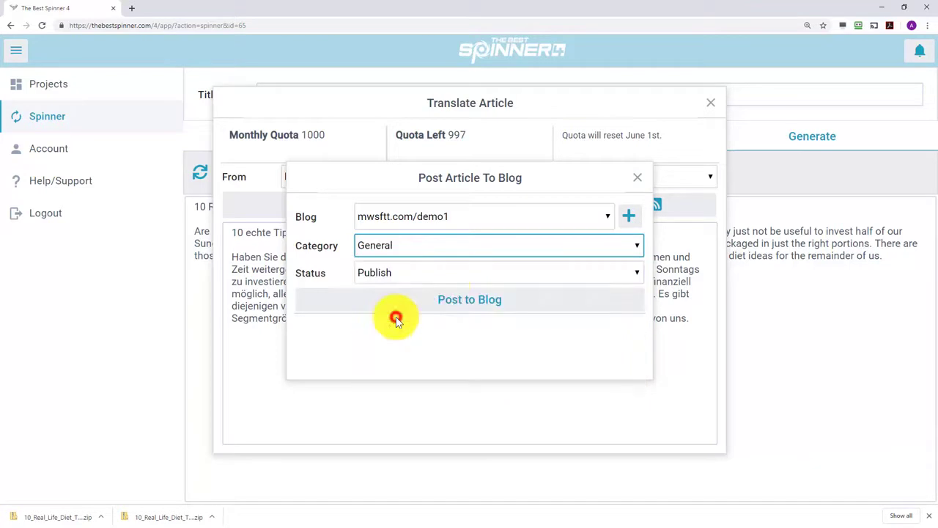
left_click(450, 297)
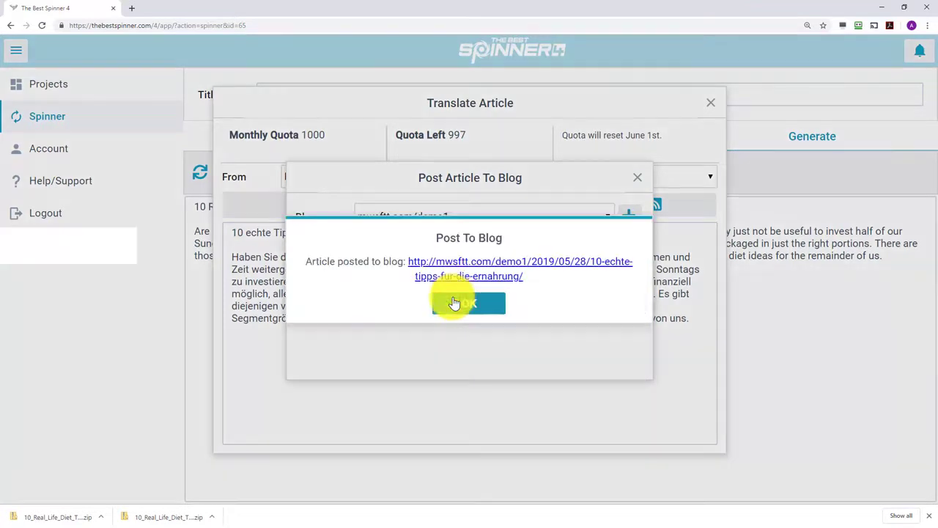
- Open the published German post on the blog, check its title and text, and return to the spinner
left_click(472, 272)
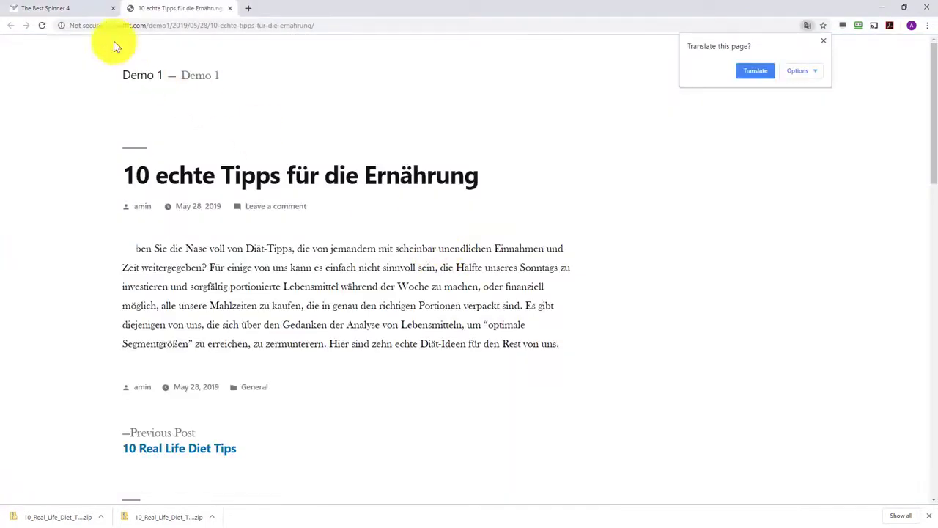
left_click(77, 8)
left_click(447, 305)
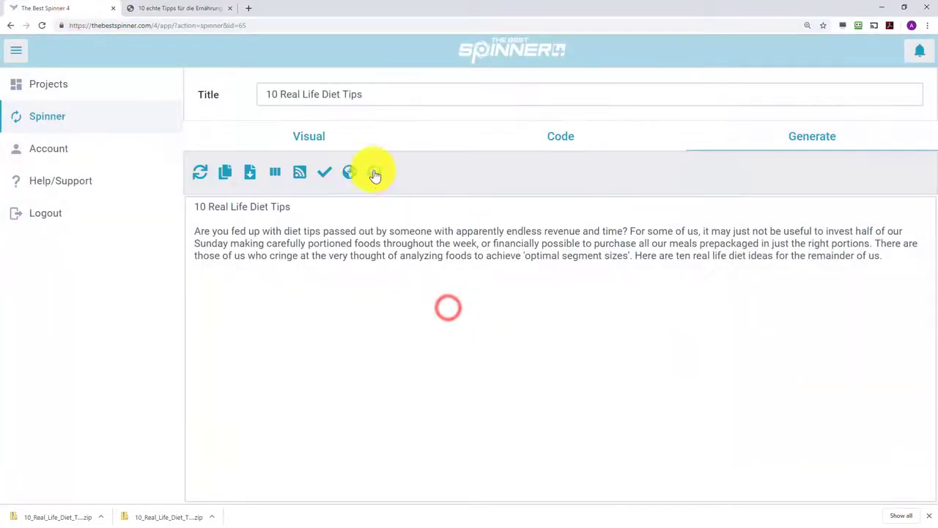
- Convert the generated article to audio with the (English, US) Matthew, Male voice and save the MP3 in the Downloads folder
left_click(374, 176)
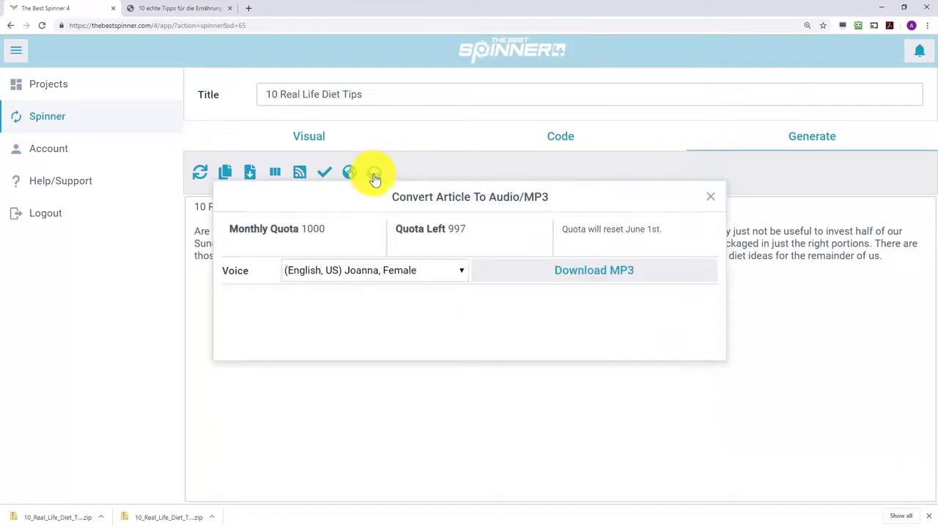
left_click(458, 276)
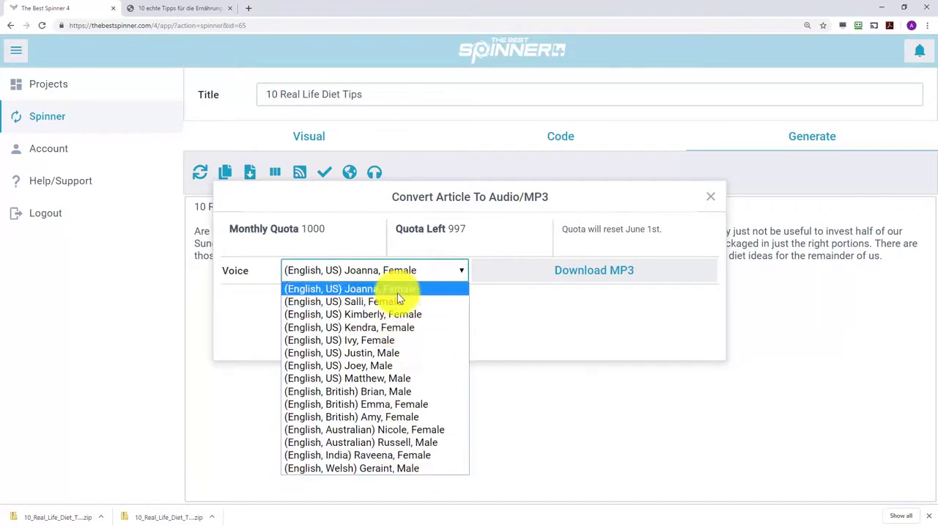
left_click(392, 378)
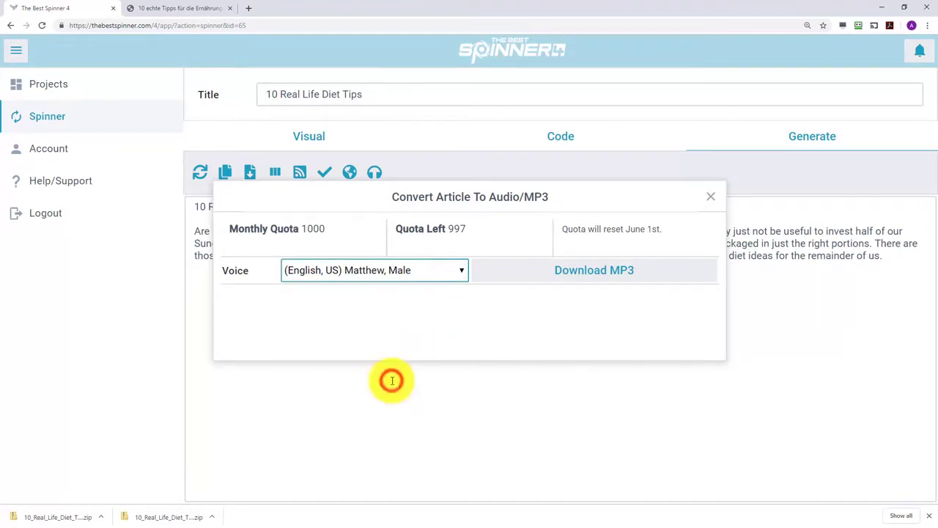
left_click(601, 273)
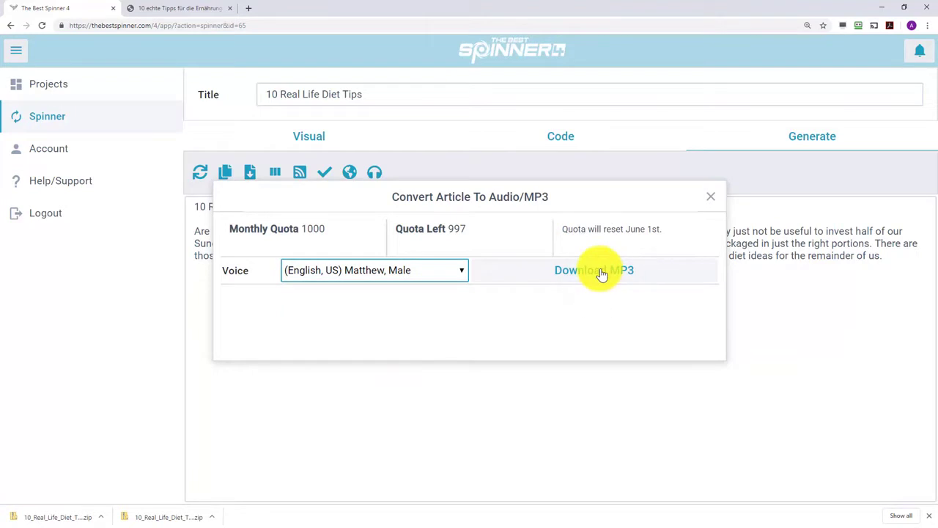
left_click(600, 271)
left_click(506, 314)
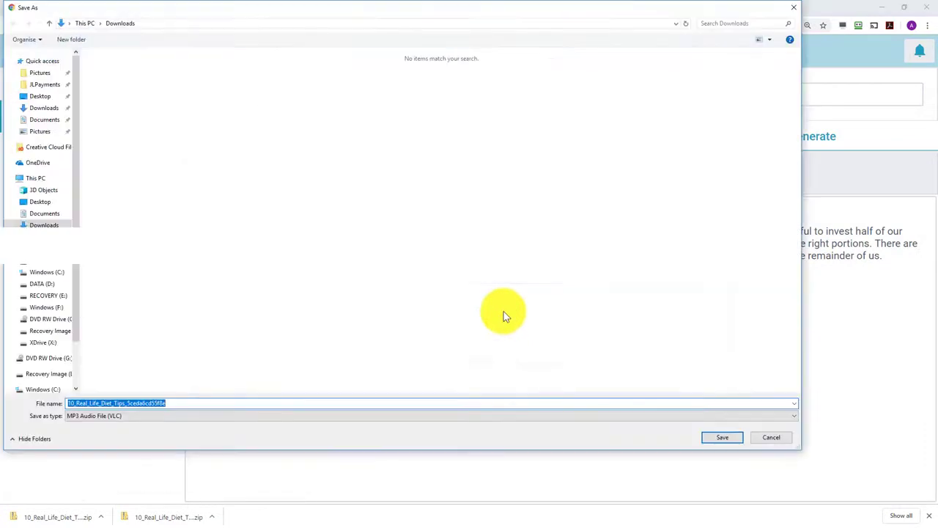
left_click(713, 439)
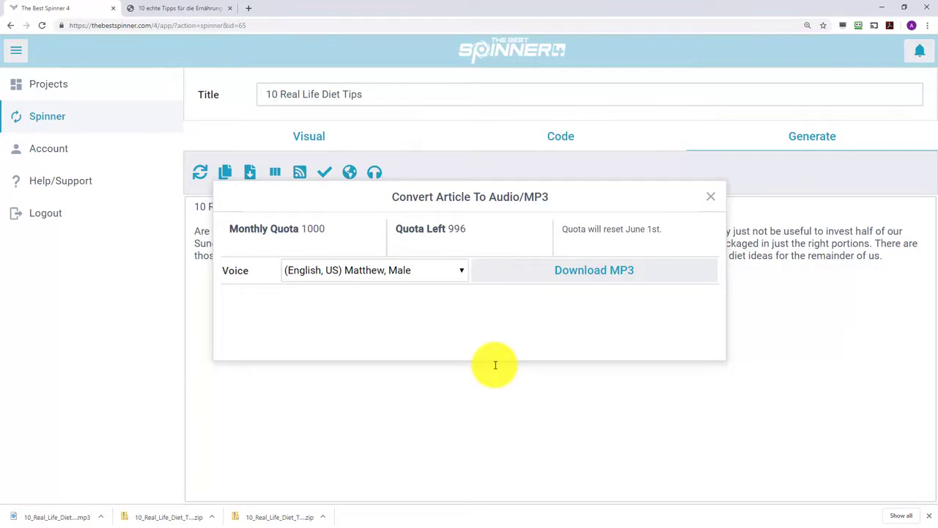
left_click(711, 199)
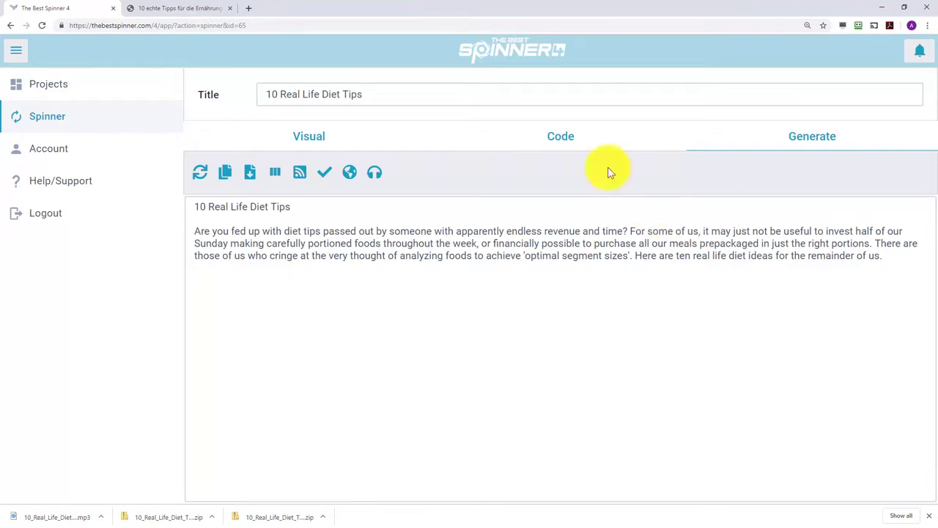
- Open 5 Tips For Planting Roses from the Gardening project in code view, spin the whole article automatically, and save it
left_click(49, 83)
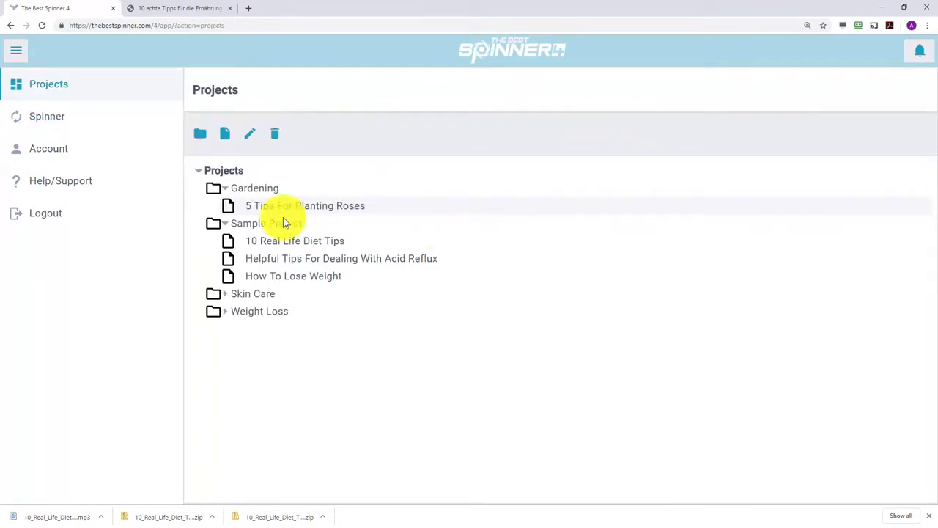
double_click(228, 208)
left_click(555, 141)
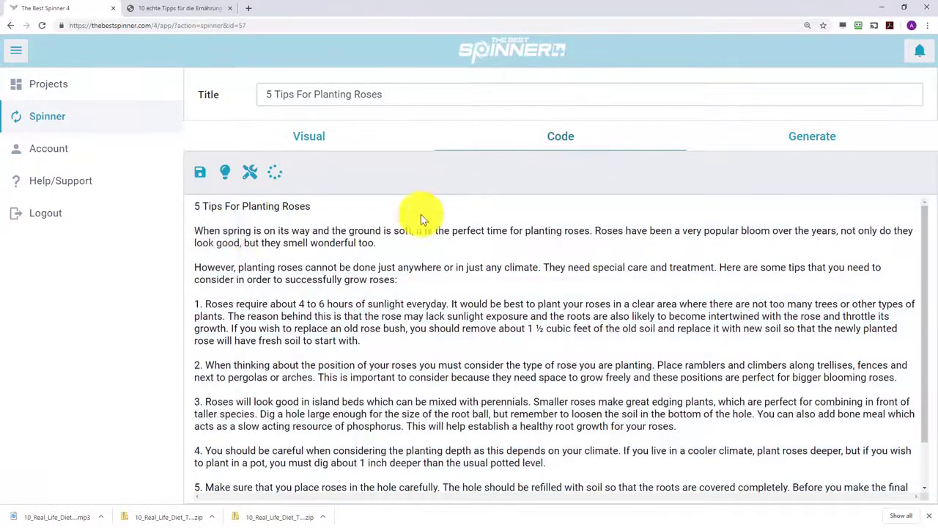
left_click(226, 175)
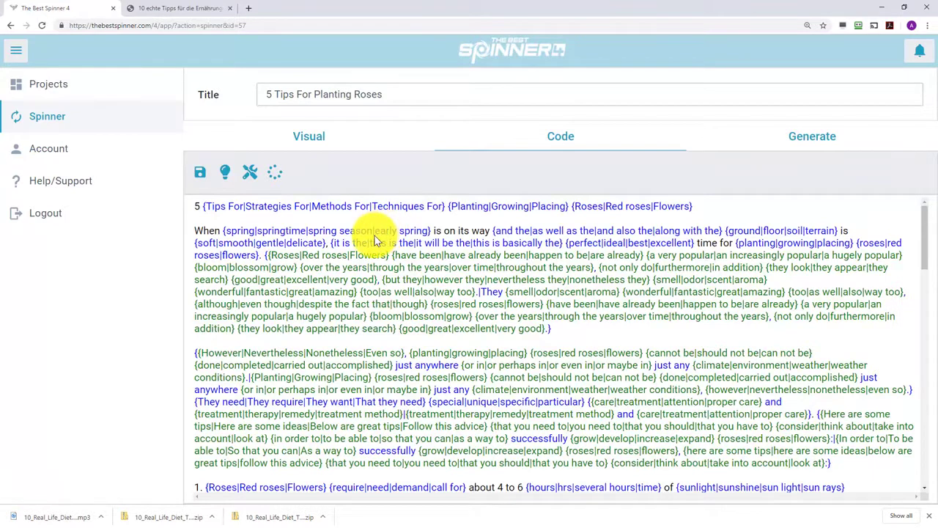
left_click(200, 171)
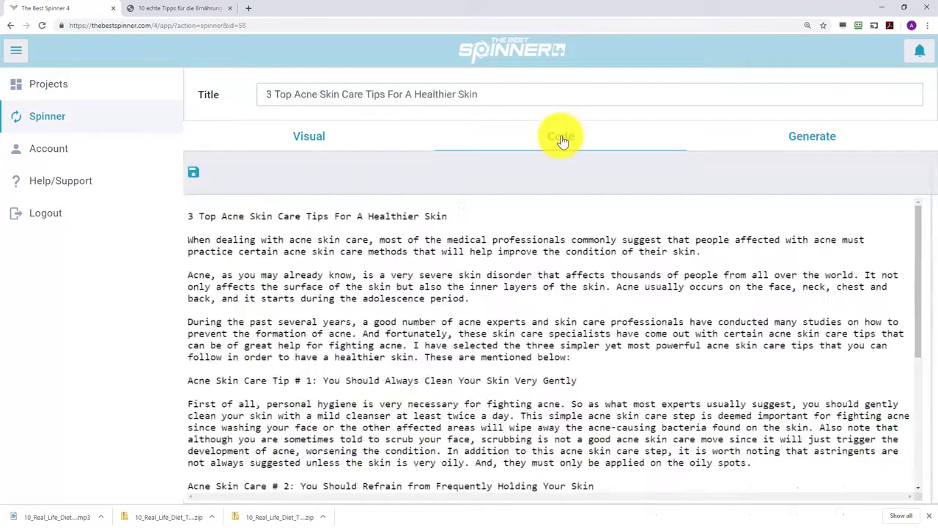
- In the code view of 3 Top Acne Skin Care Tips For A Healthier Skin, write {3|Three} {Best|Top} at the start of the headline
left_click(561, 139)
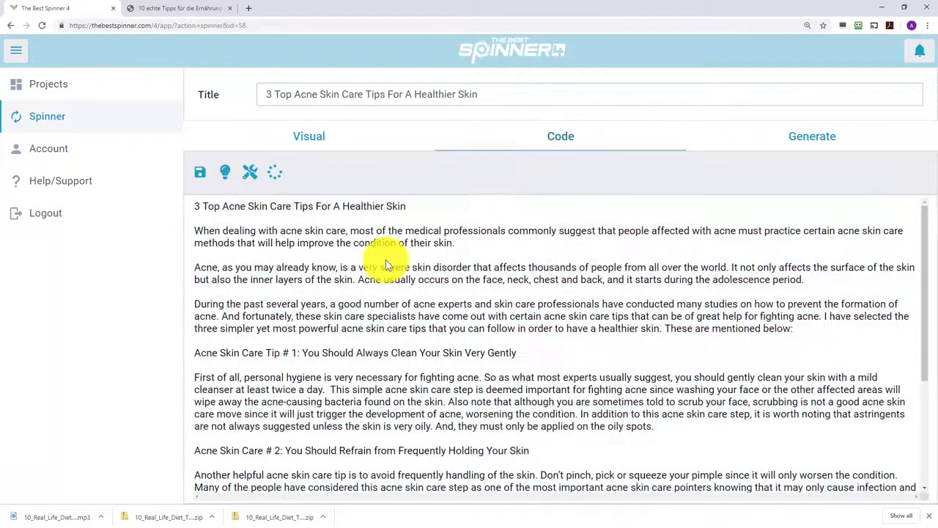
left_click(249, 179)
left_click(199, 207)
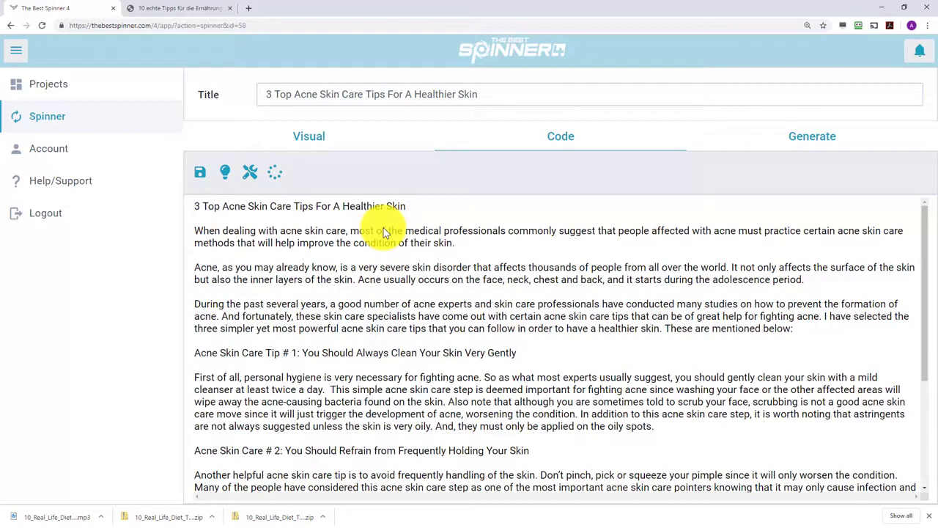
type("{")
key("Right")
type("|Three}")
key("Right")
type("{Best|Z")
key("BackSpace")
key("Right")
key("Right")
key("Right")
type("}")
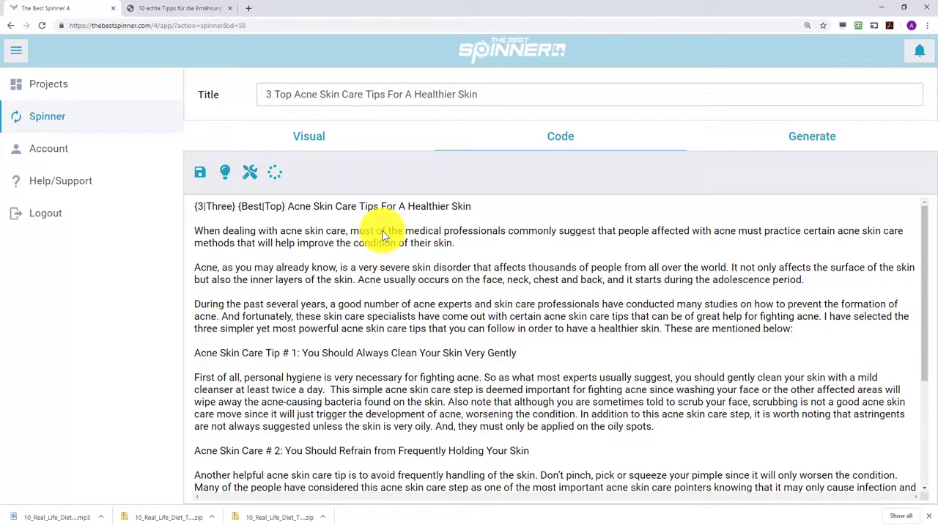
- Turn on spin mode and add Pimples, Zits and Bad acne as synonyms for Acne in the headline
left_click(275, 180)
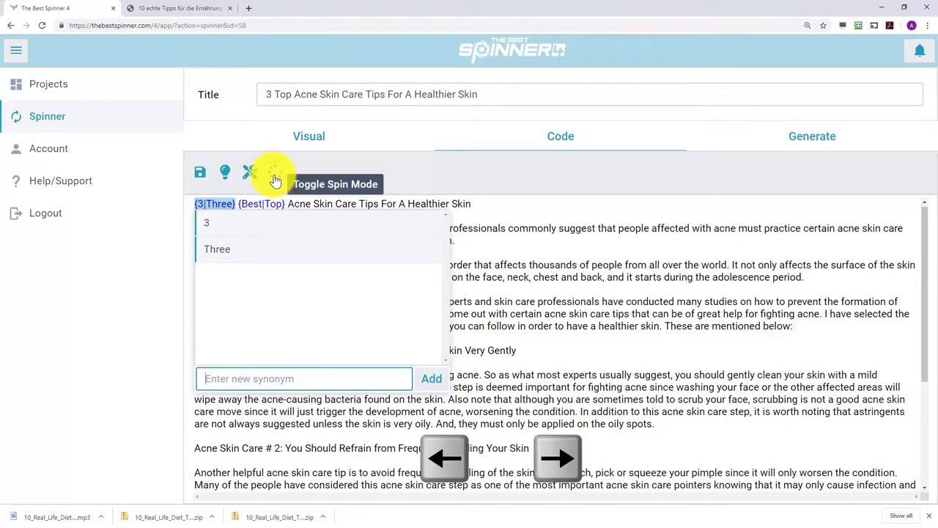
key("Right")
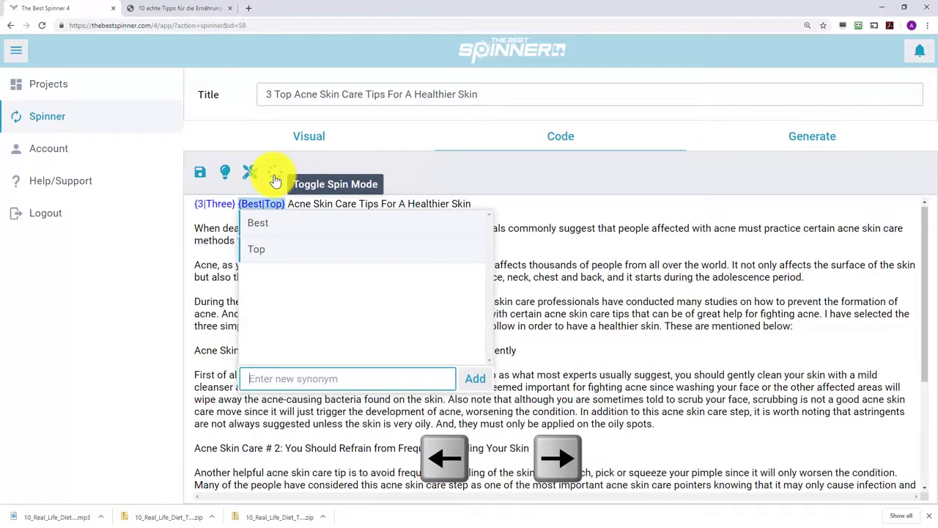
key("Right")
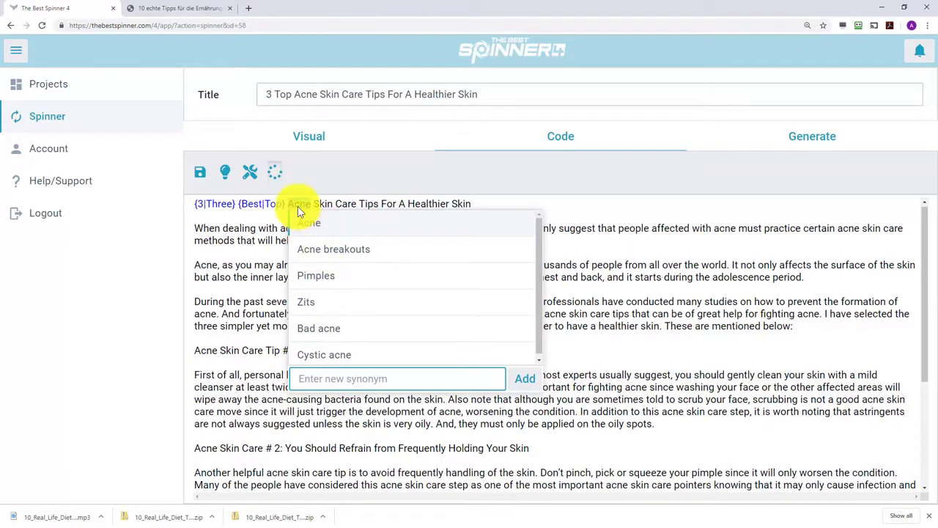
left_click(314, 278)
left_click(310, 303)
left_click(311, 327)
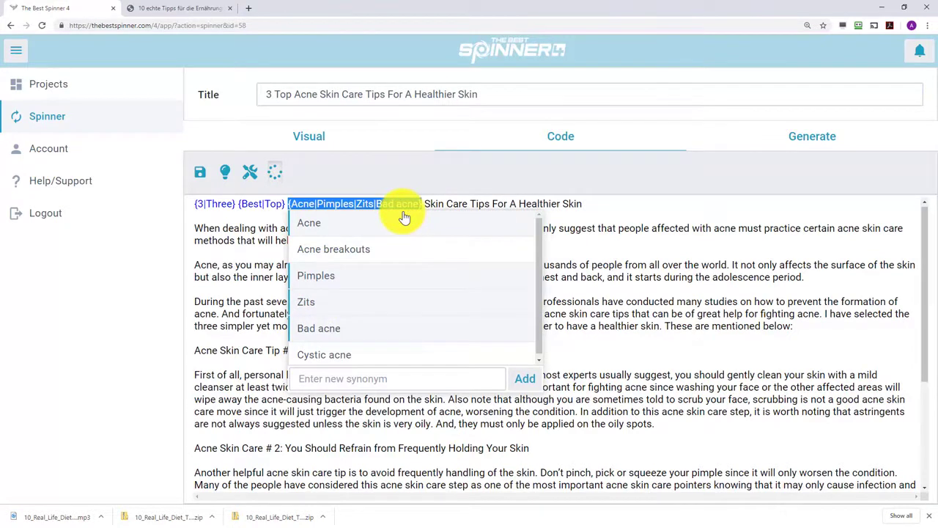
- Add Skincare, Skin Treatment, Skin-care and Healthy Skin Care as synonyms for Skin Care in the headline
key("ctrl+Right")
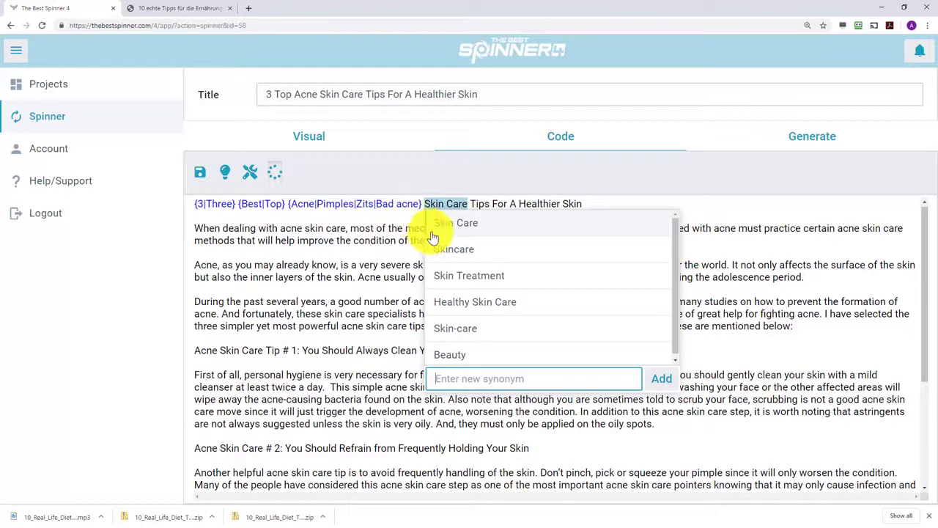
left_click(454, 252)
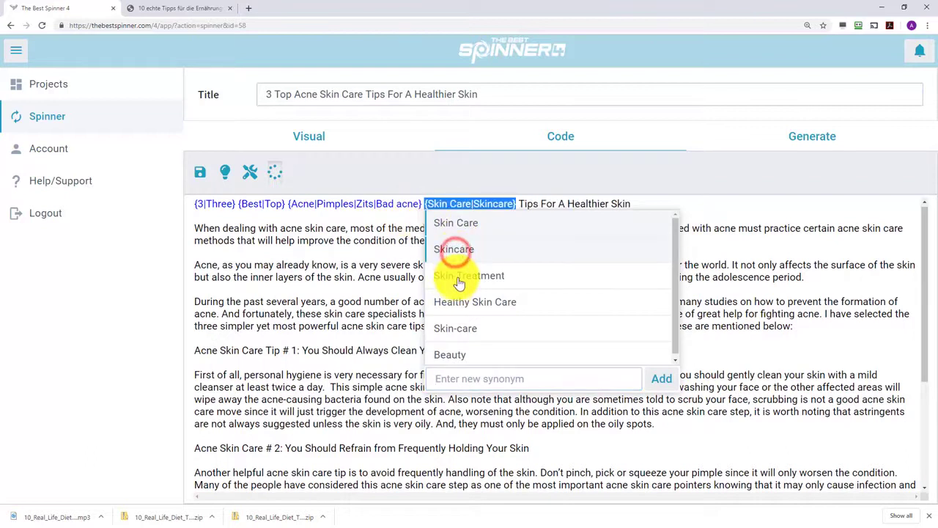
left_click(454, 275)
left_click(454, 328)
left_click(469, 303)
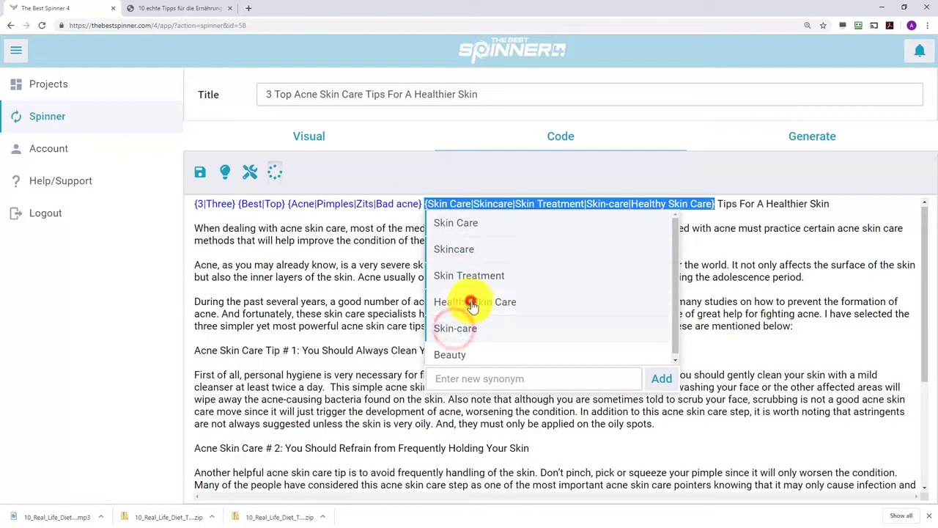
- Add Strategies For, Methods For, Tricks For and Suggestions For as synonyms for Tips For in the headline
key("Tab")
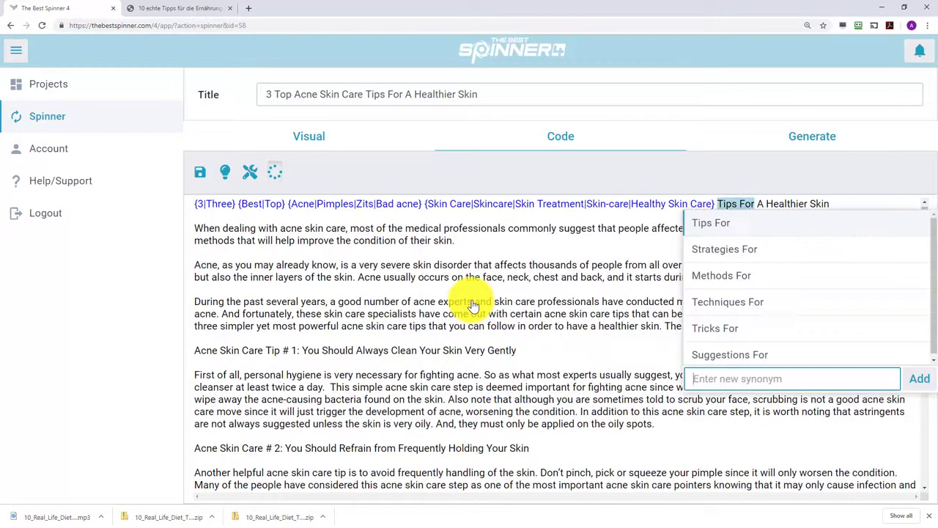
left_click(707, 248)
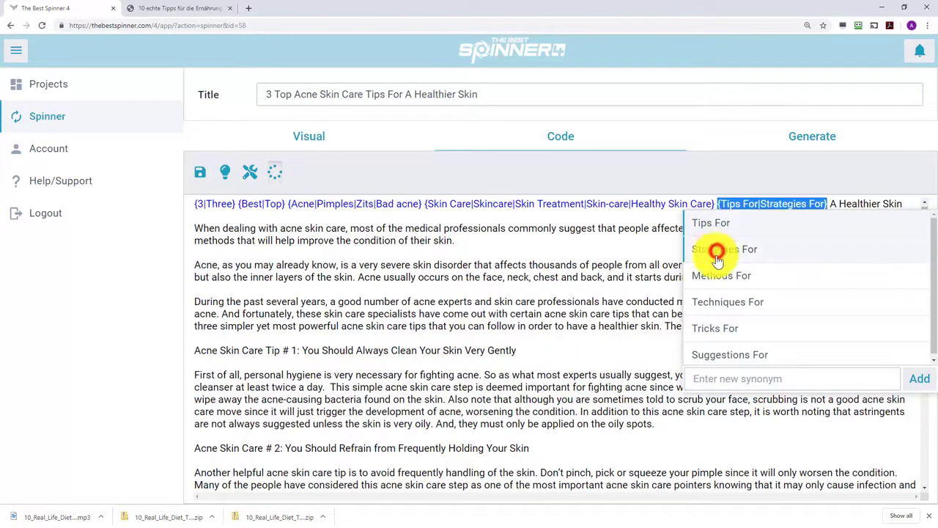
left_click(711, 275)
left_click(714, 328)
left_click(708, 354)
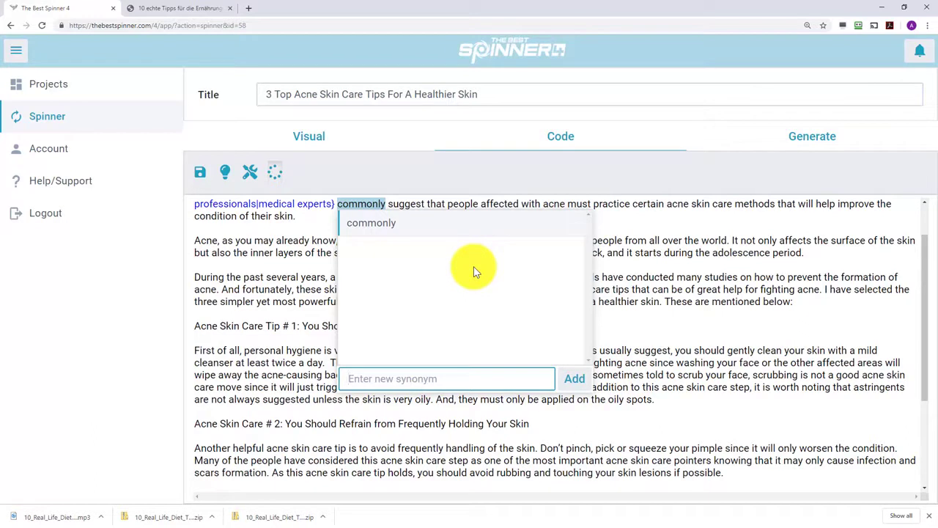
- Add the custom synonym frequently for the word commonly in the first paragraph
left_click(400, 378)
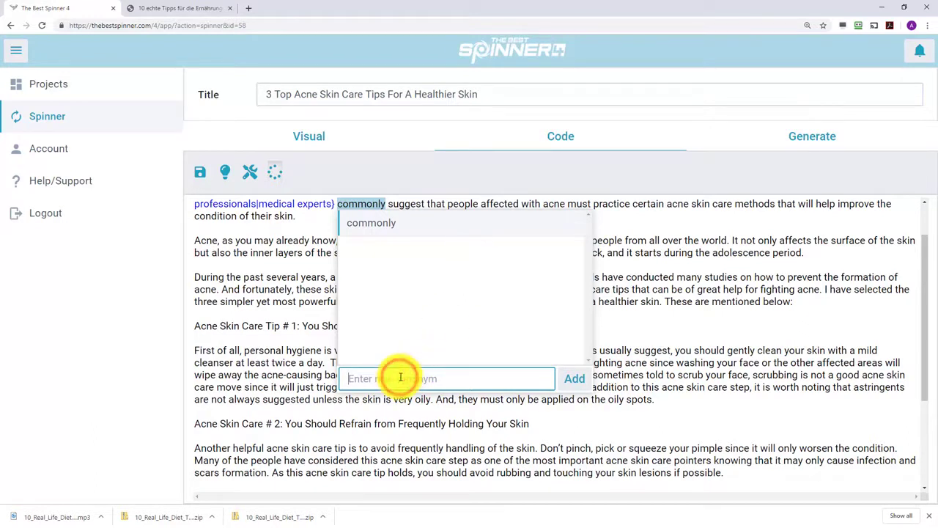
type("frequently")
left_click(573, 380)
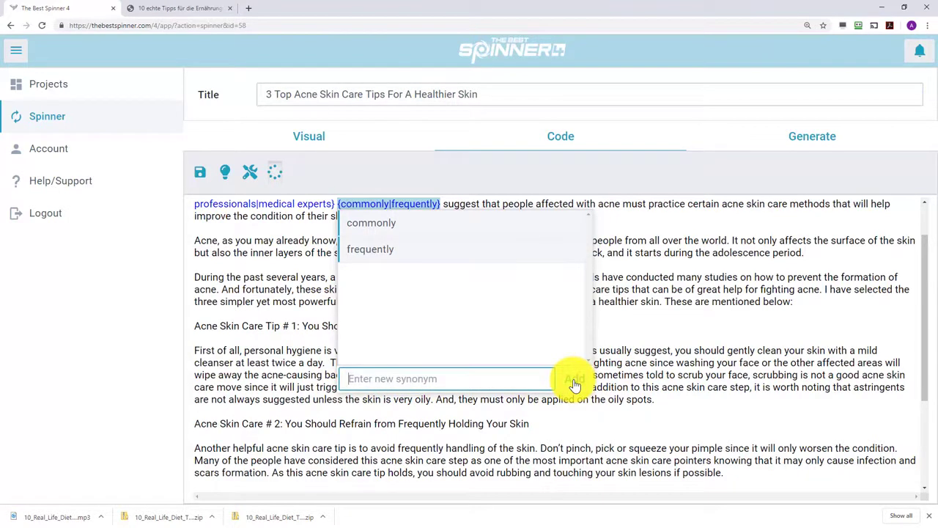
- Continue spinning the first paragraph with claim that for suggest that, folks for people and impacted for affected, and save the article
key("Right")
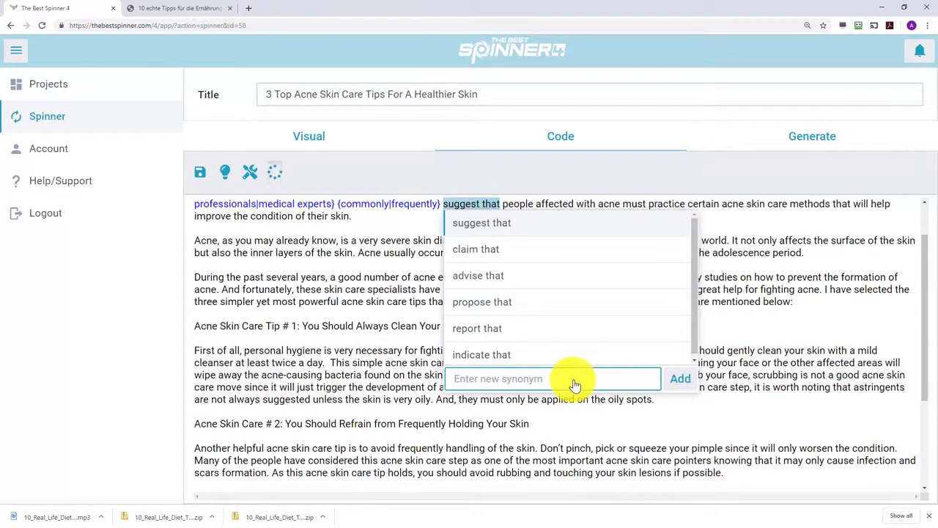
scroll(569, 293, "up", 5)
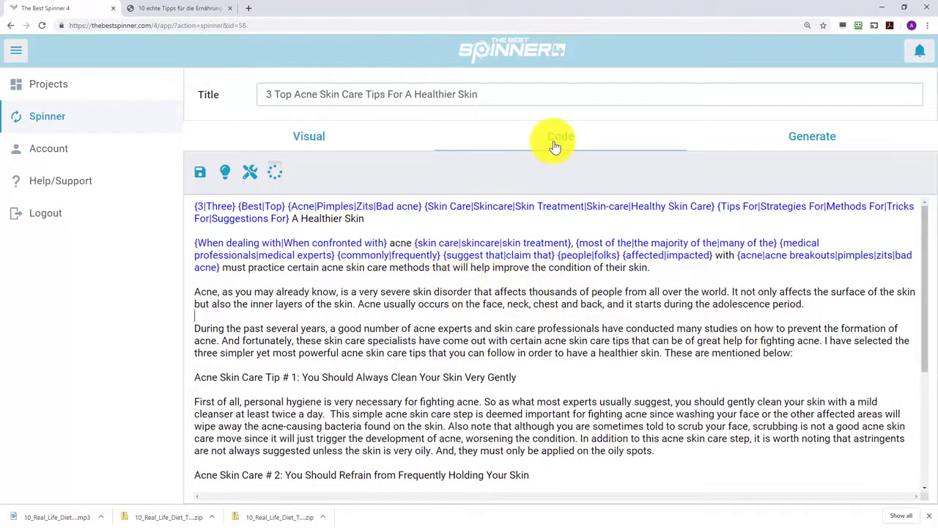
left_click(200, 173)
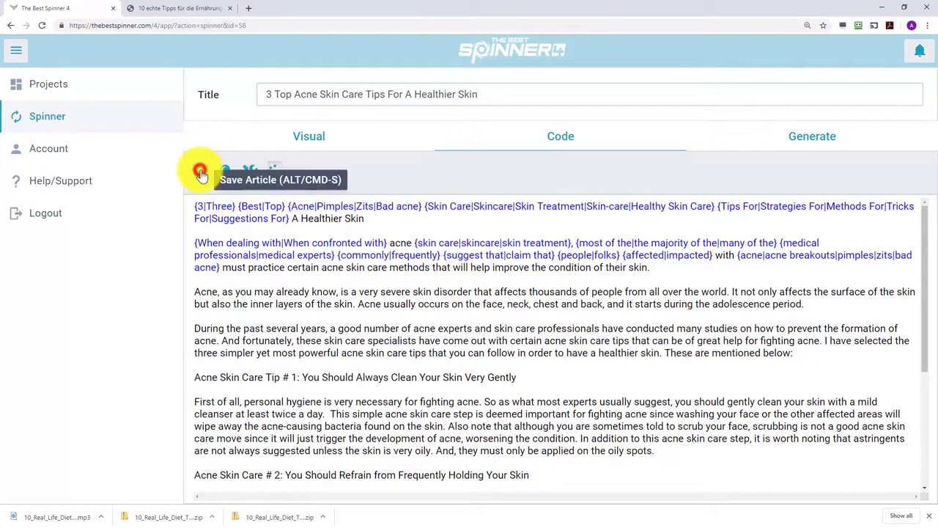
- Generate a spun version of the acne skin care article and regenerate it several times to get different variations
left_click(809, 139)
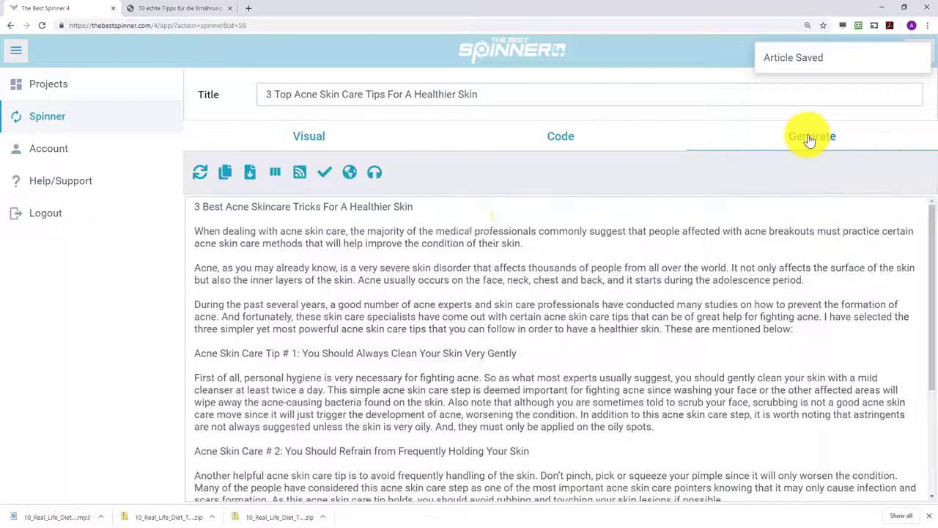
left_click(200, 174)
left_click(200, 174)
left_click(200, 174)
left_click(200, 174)
left_click(200, 175)
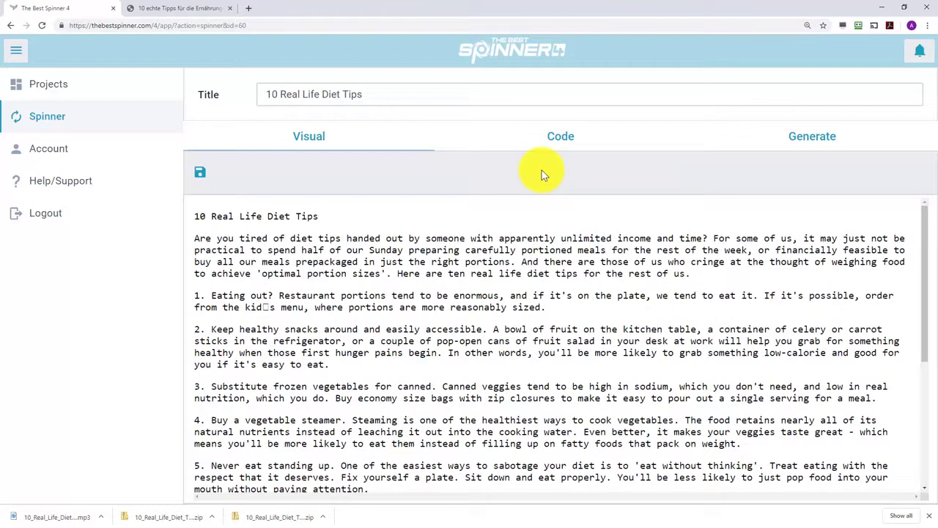
- Auto-spin the 10 Real Life Diet Tips article in code view, generate a spun version and regenerate it once
left_click(556, 141)
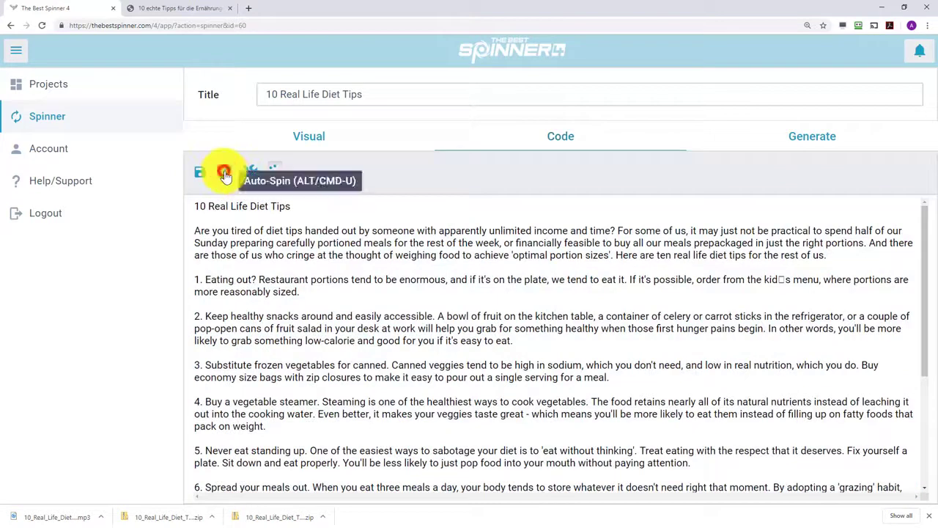
left_click(225, 173)
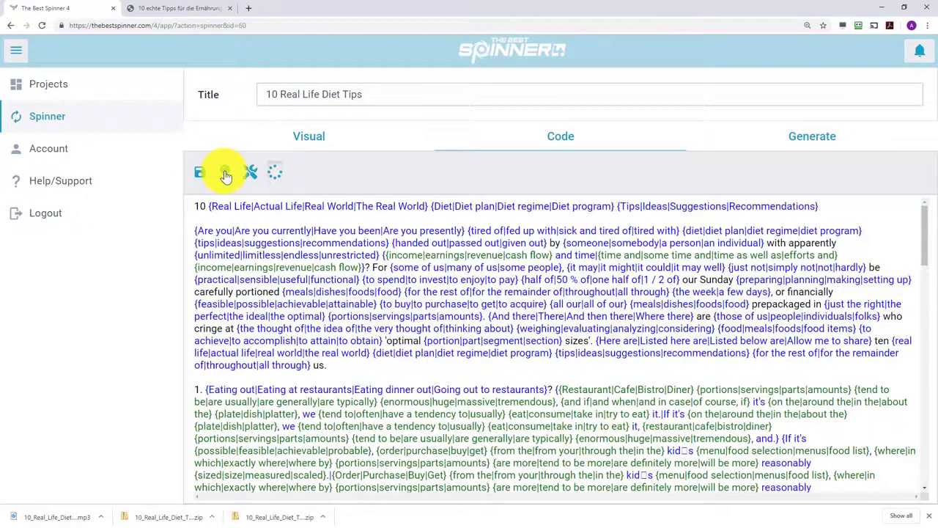
left_click(817, 140)
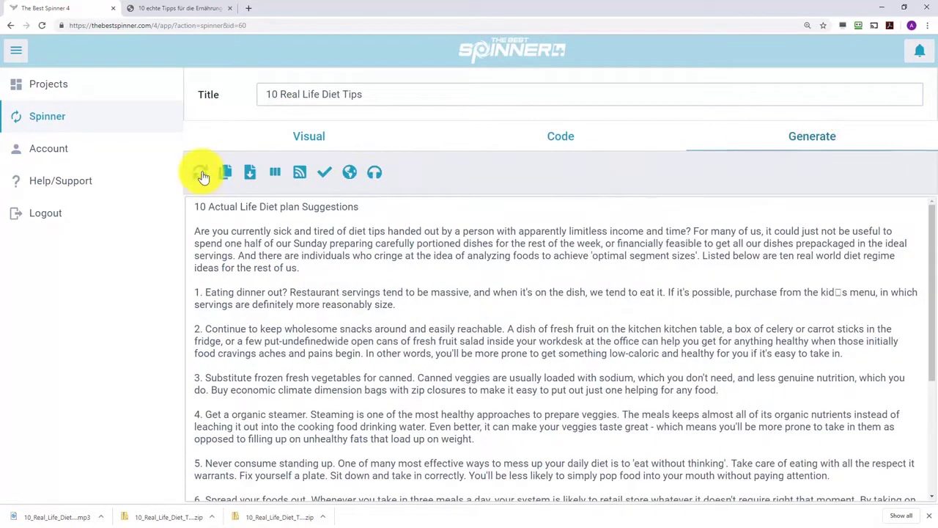
left_click(201, 172)
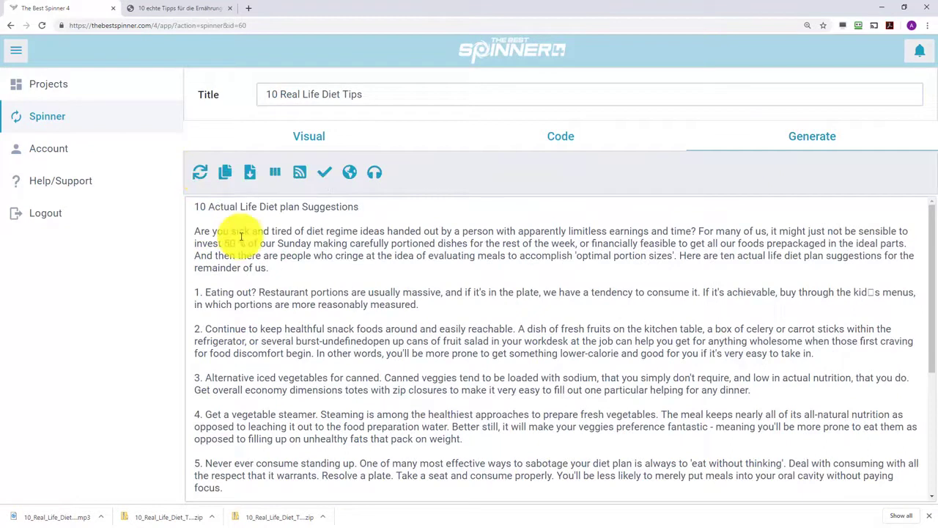